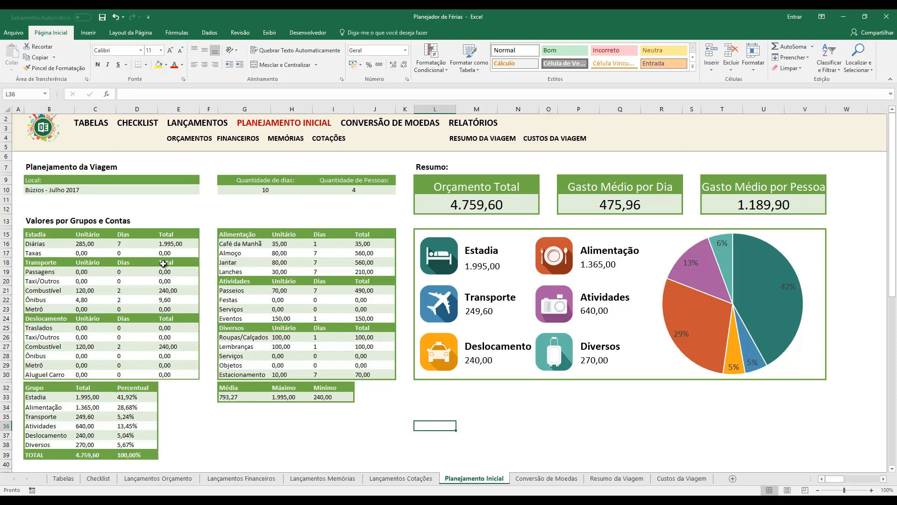
- Clear the trip's location, number of days, number of people, and the Estadia unit values and days on Planejamento Inicial
click(63, 188)
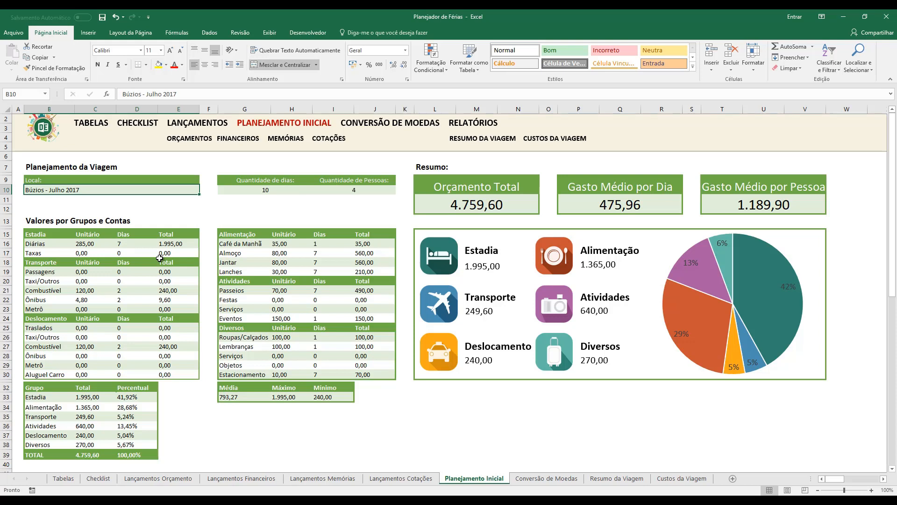
key(Delete)
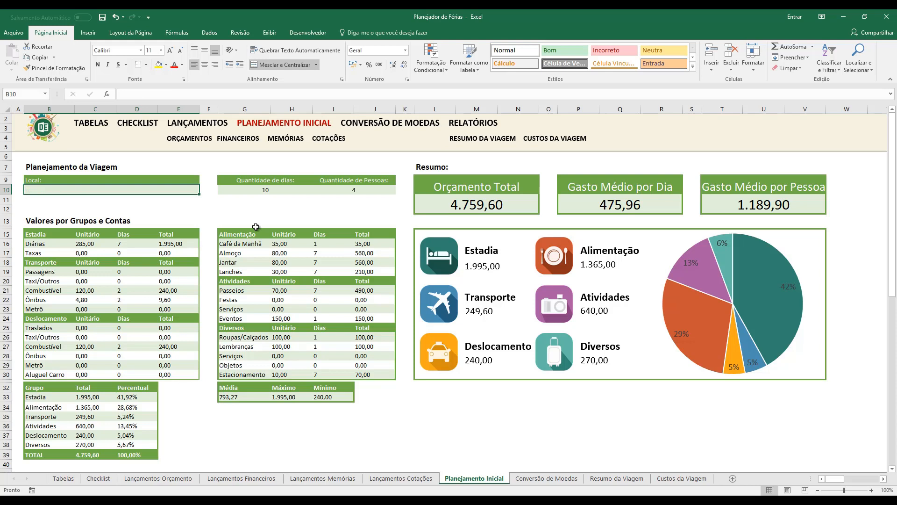
click(264, 190)
key(Delete)
click(341, 193)
key(Delete)
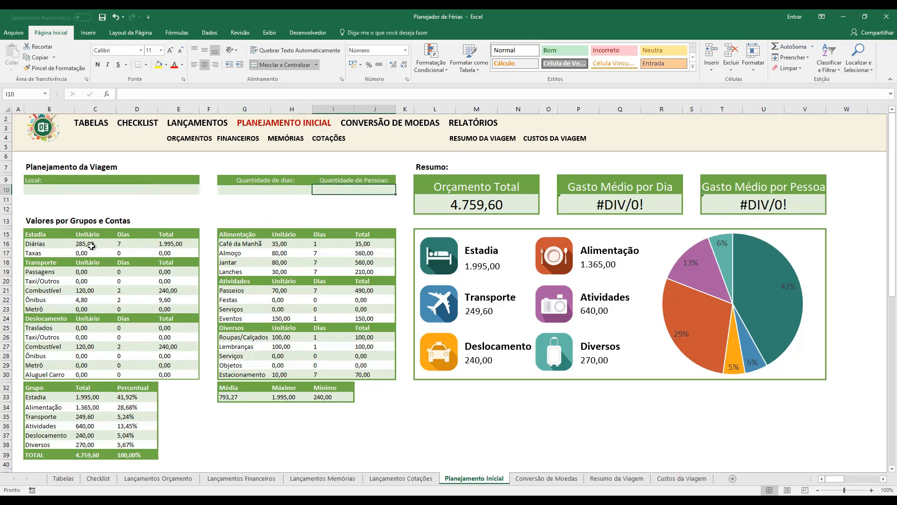
drag(92, 243, 124, 254)
key(Delete)
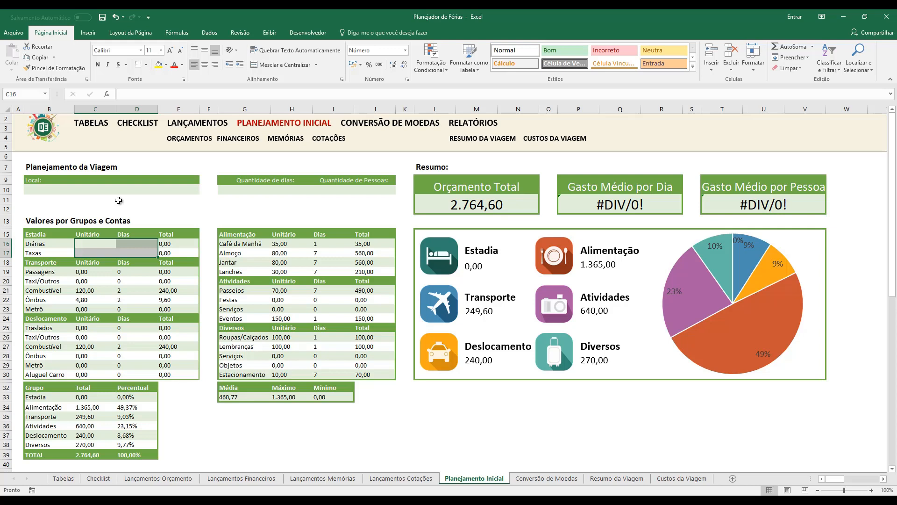
- Undo the clearing of the Estadia entries, number of people, number of days and location
click(115, 17)
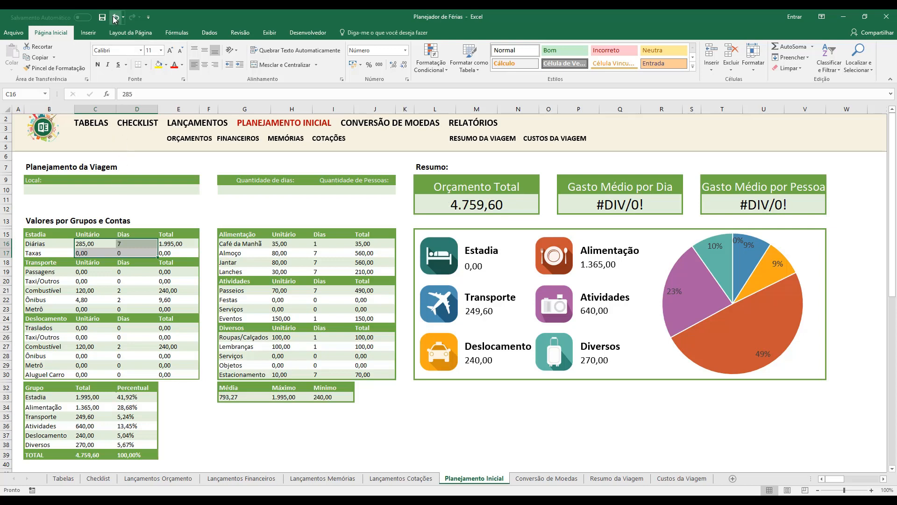
click(114, 18)
click(115, 17)
click(115, 18)
click(115, 17)
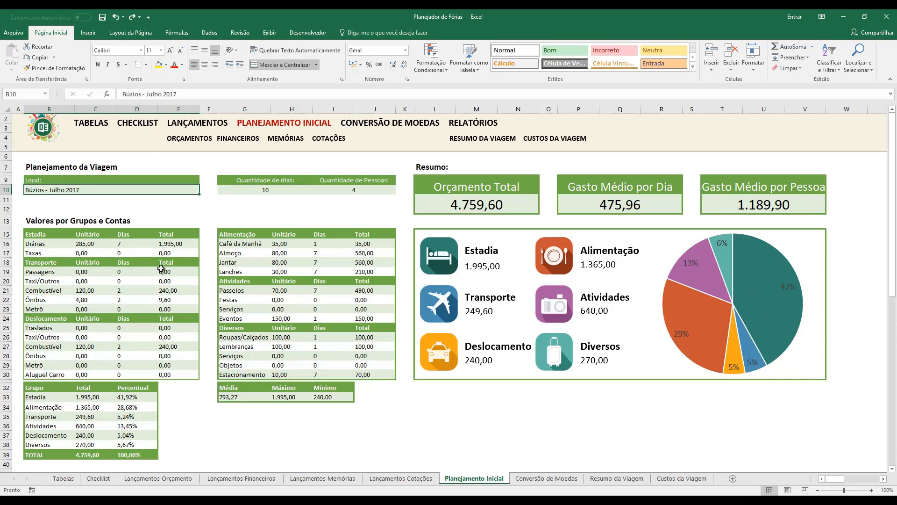
- Review the Tabelas lists and the budget, financial, memory and quotation entry sheets, then return to Planejamento Inicial
click(94, 128)
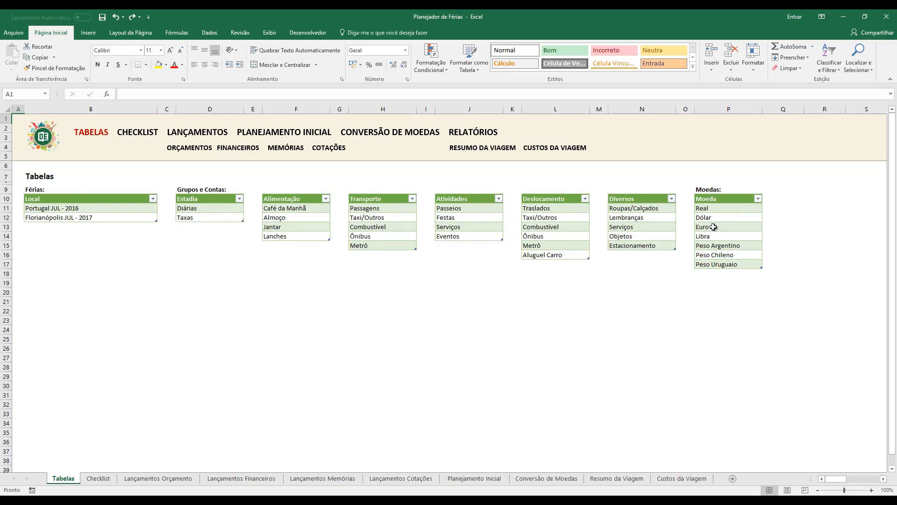
click(55, 228)
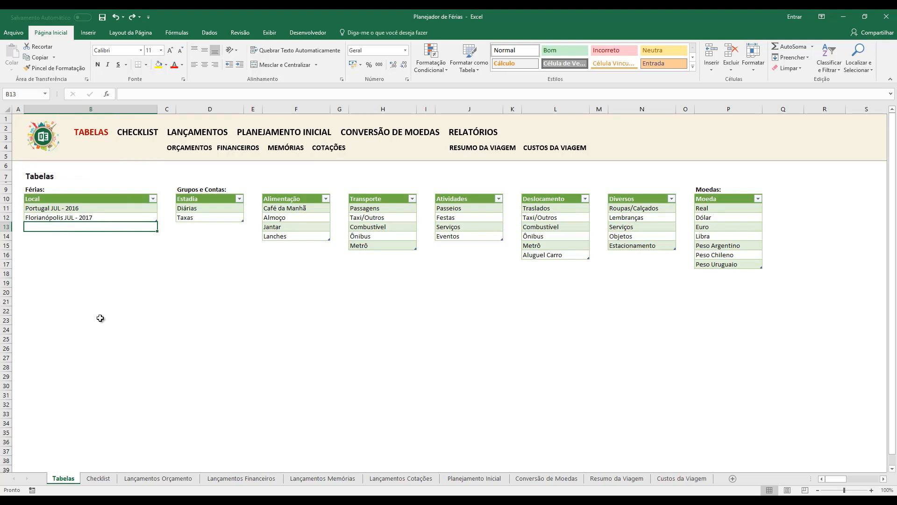
click(179, 152)
click(223, 151)
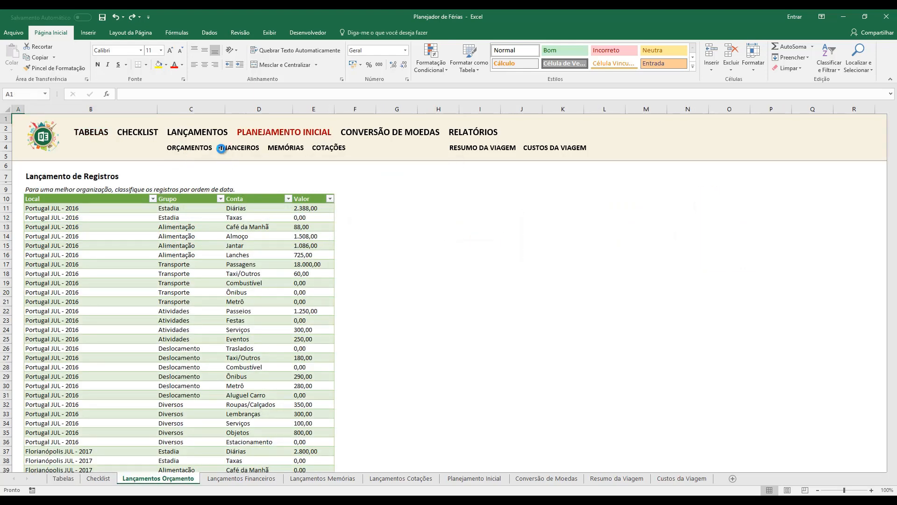
click(273, 149)
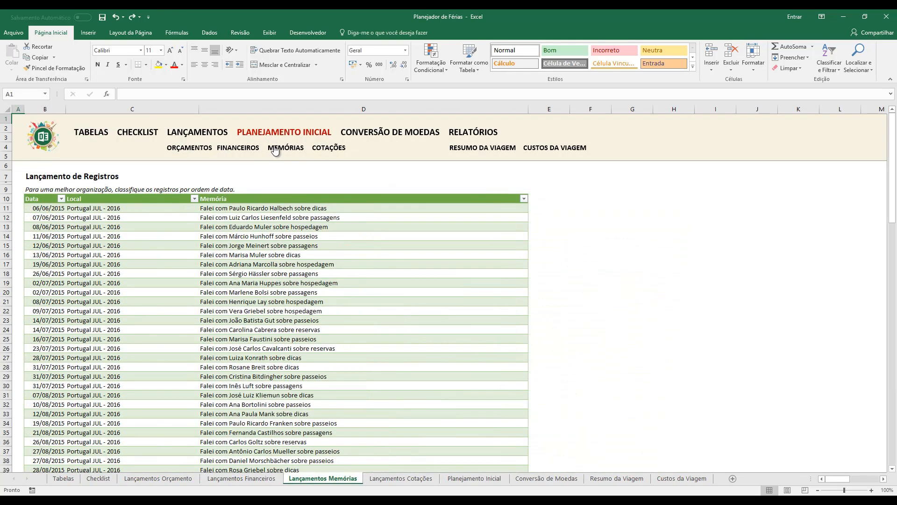
click(326, 150)
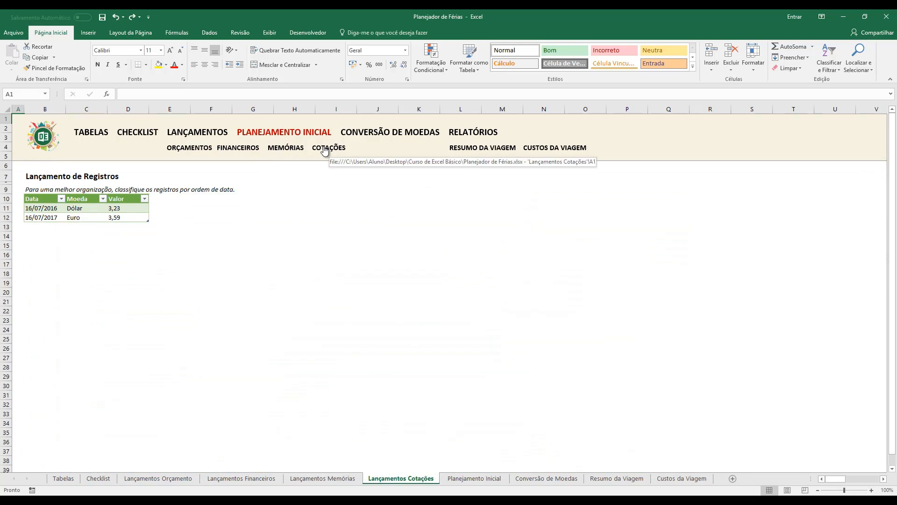
click(183, 150)
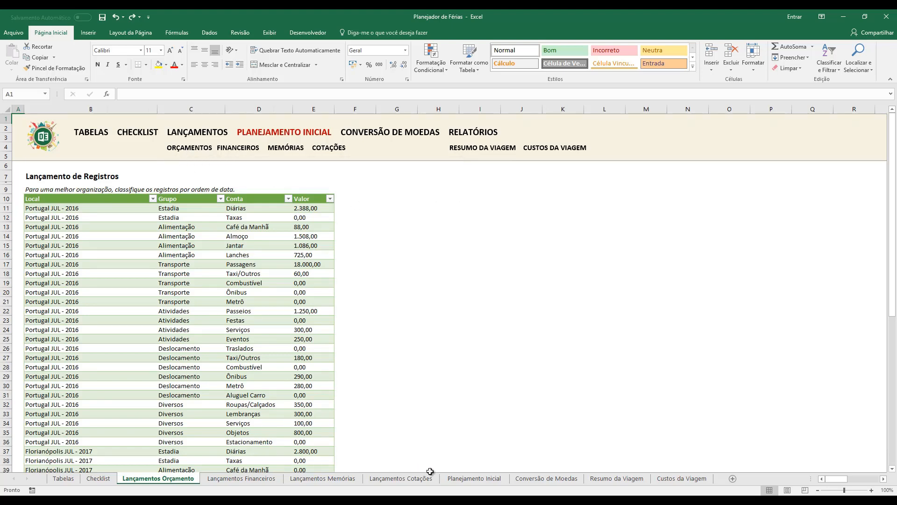
click(475, 478)
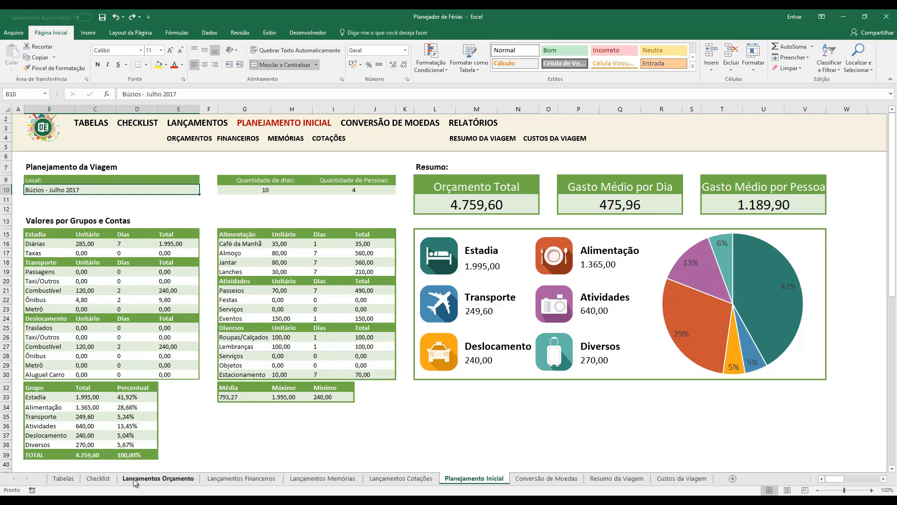
- On Lançamentos Orçamento, enter the headers Local, Grupo, Conta and Valor in I10:L10 and widen those columns
click(153, 478)
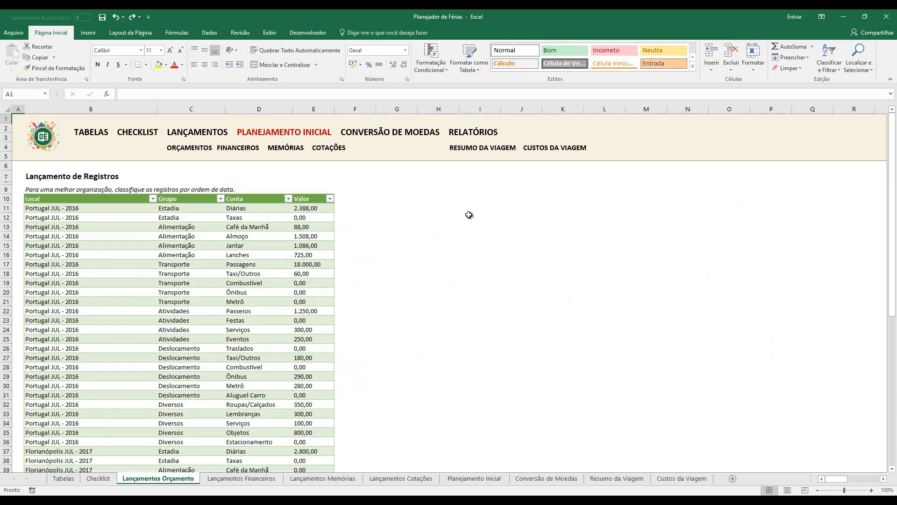
click(473, 198)
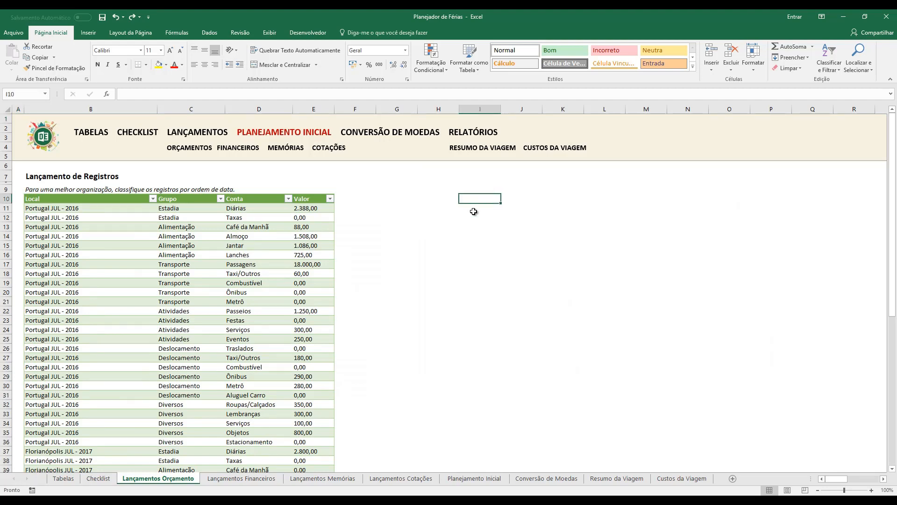
text(Local)
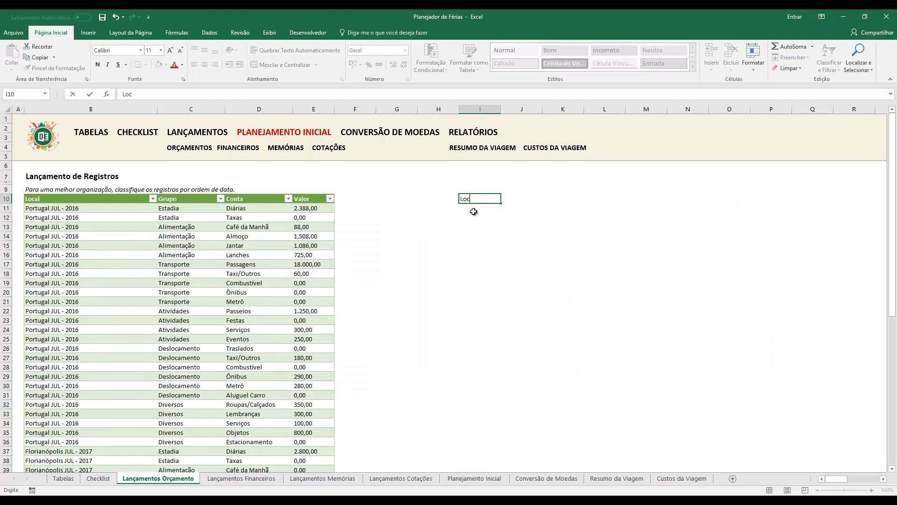
key(Tab)
text(Grupo)
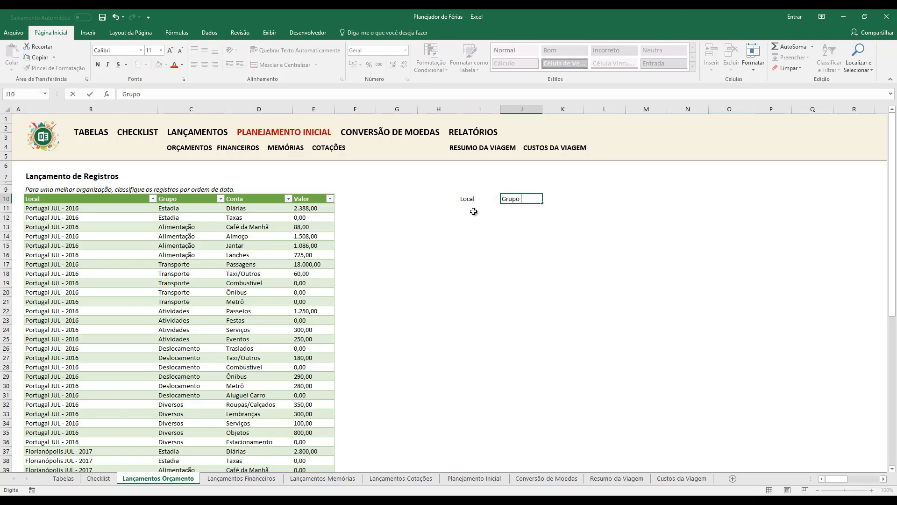
key(Tab)
text(Conta)
key(Tab)
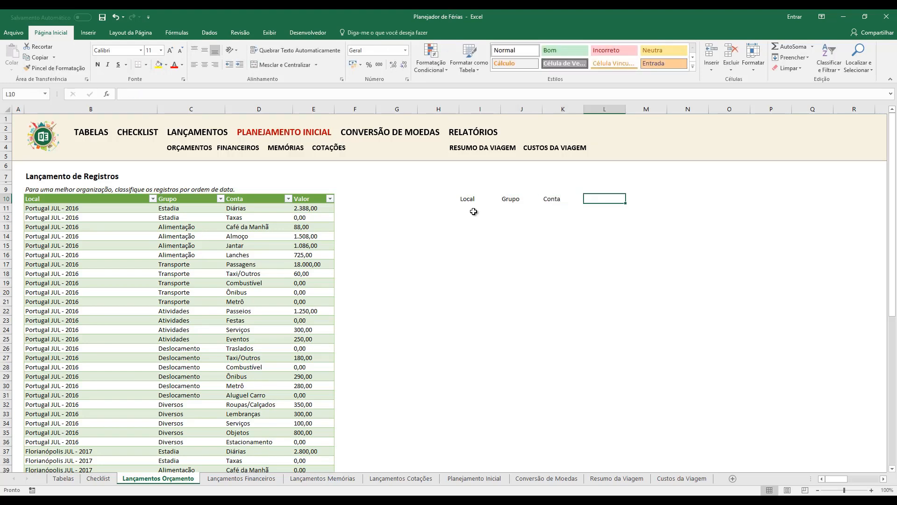
text(Valor)
key(Return)
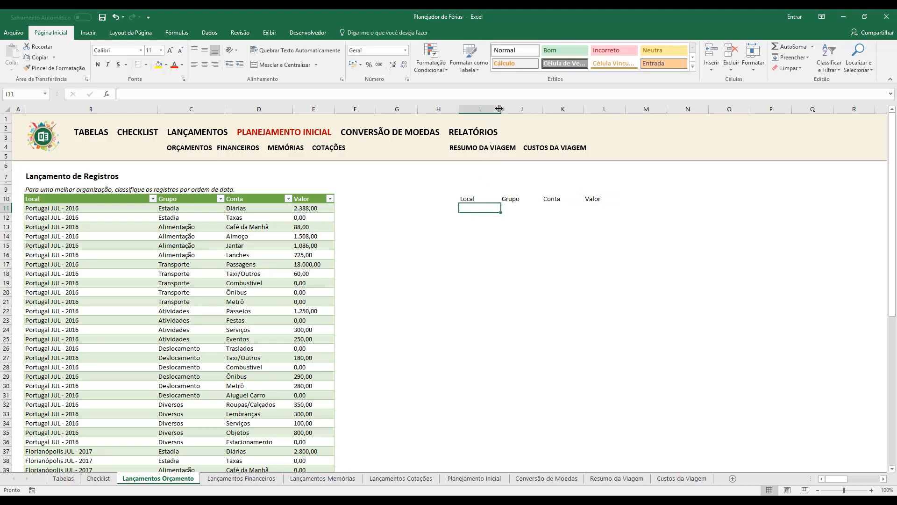
drag(501, 109, 727, 112)
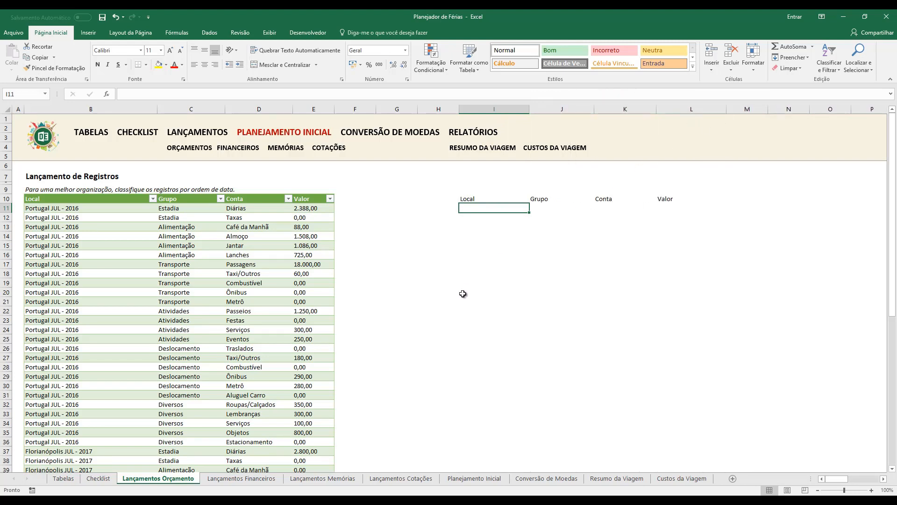
- Examine the auxiliary list of location, group, account and value in AF45:AI70 on Planejamento Inicial
click(476, 479)
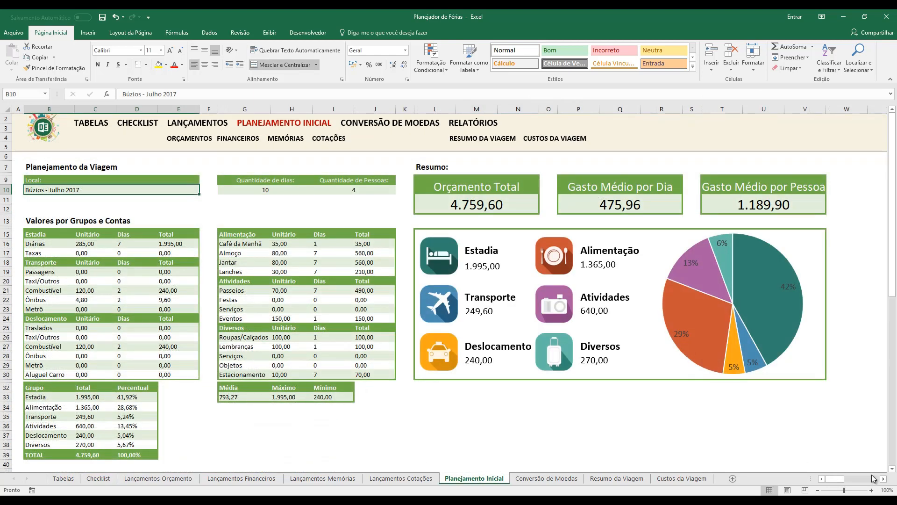
click(884, 482)
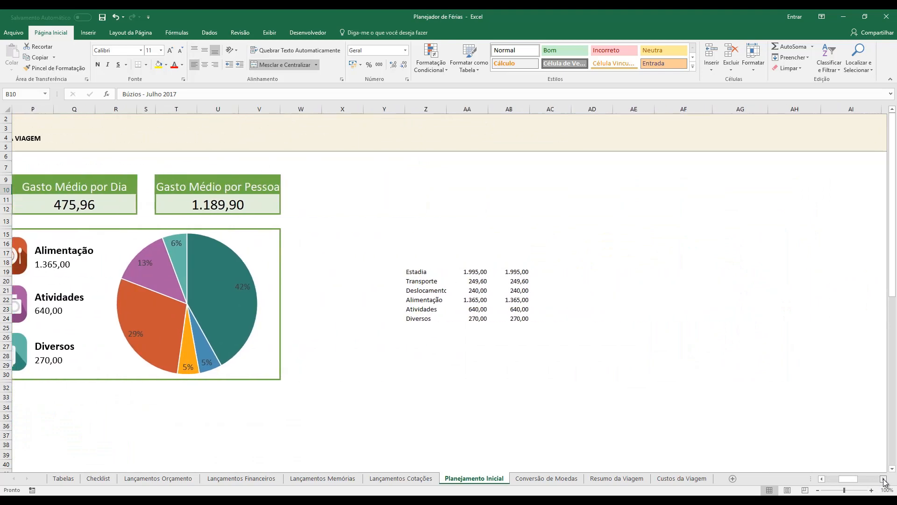
scroll(476, 317, down, 12)
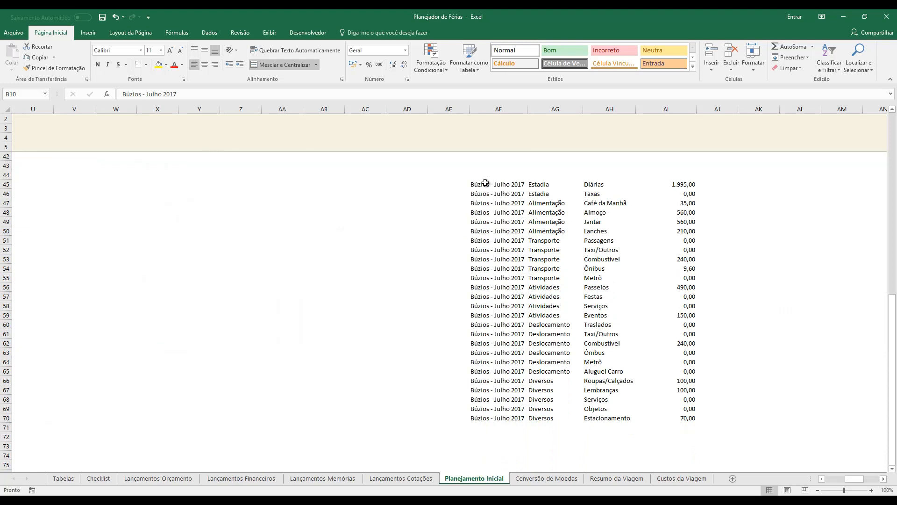
drag(485, 183, 673, 417)
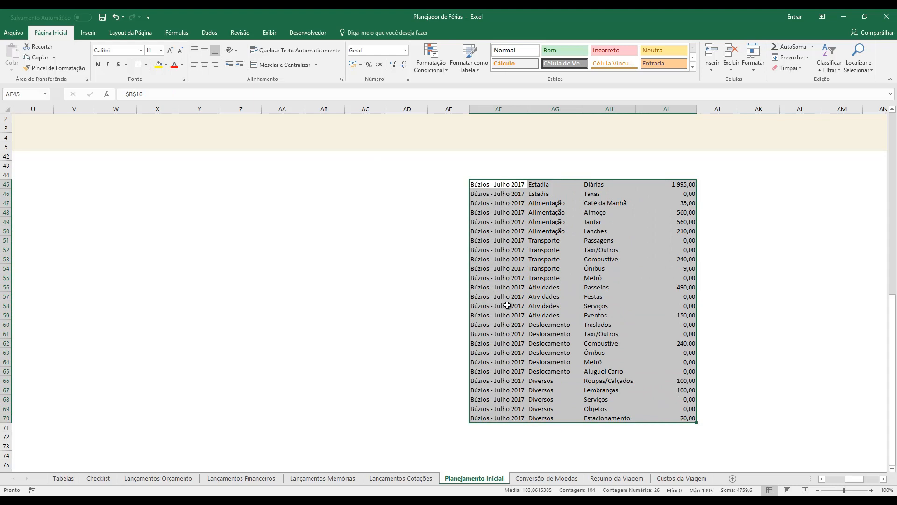
- Set the trip's Local in B10 to "Argentina -Jan 2018"
scroll(508, 305, up, 12)
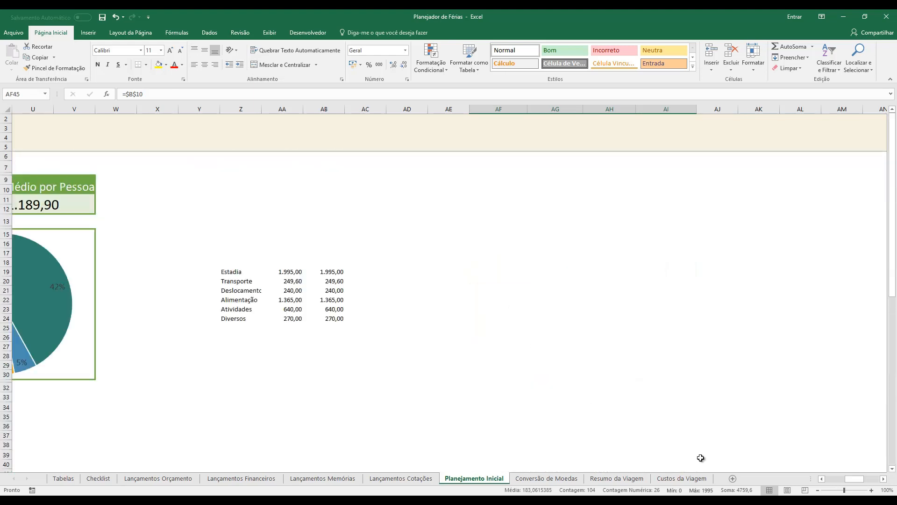
click(836, 479)
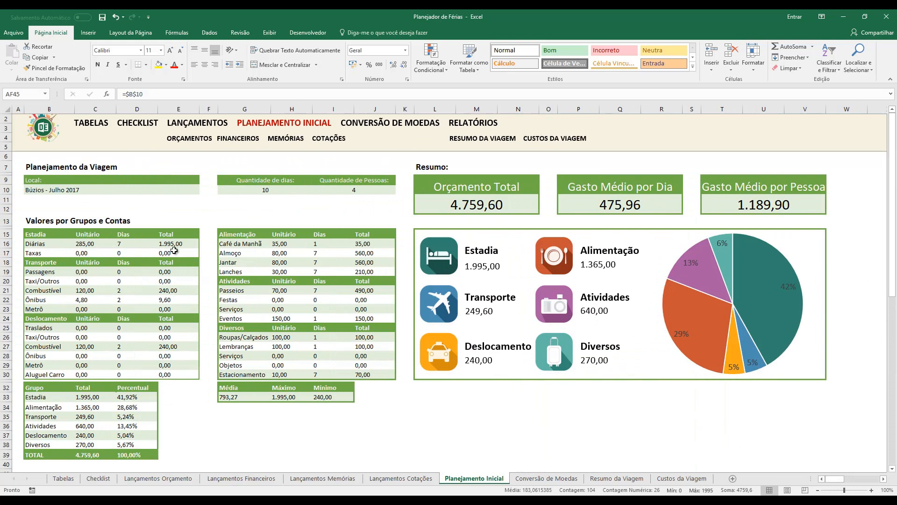
click(83, 191)
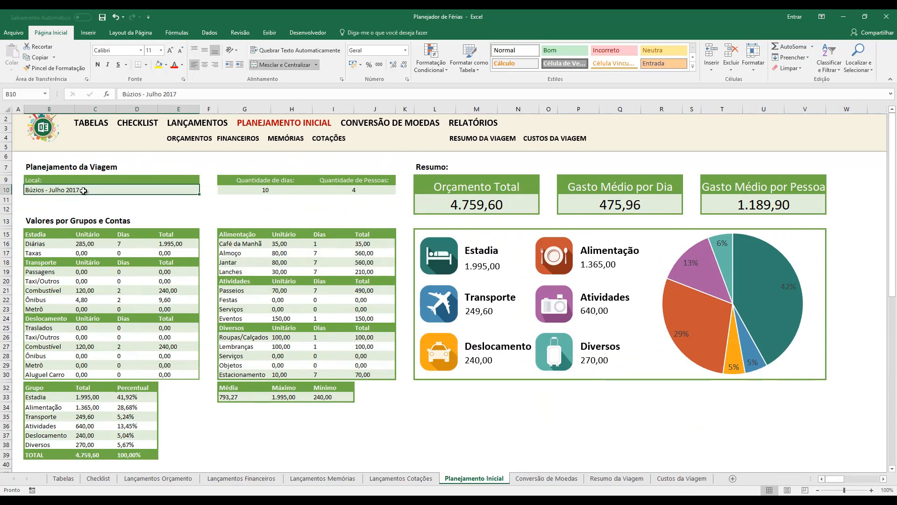
text(Argentina )
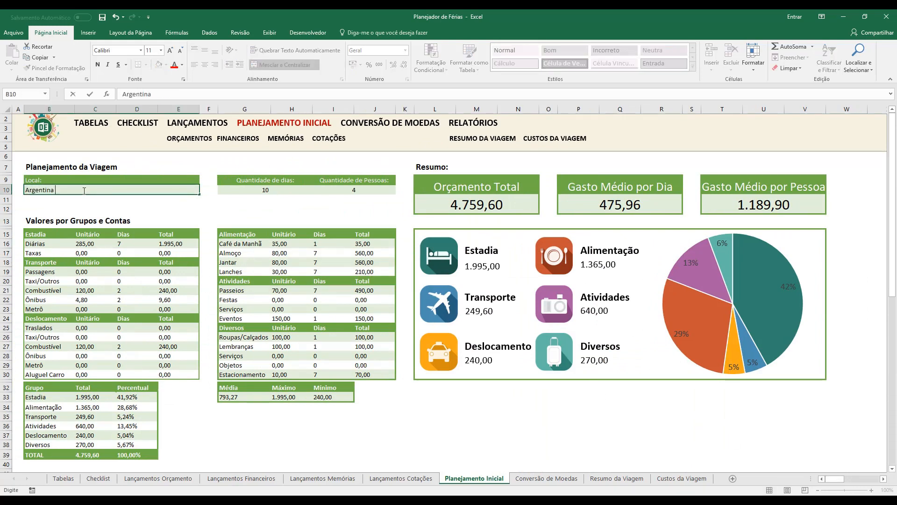
text(-Jan 2018)
key(Return)
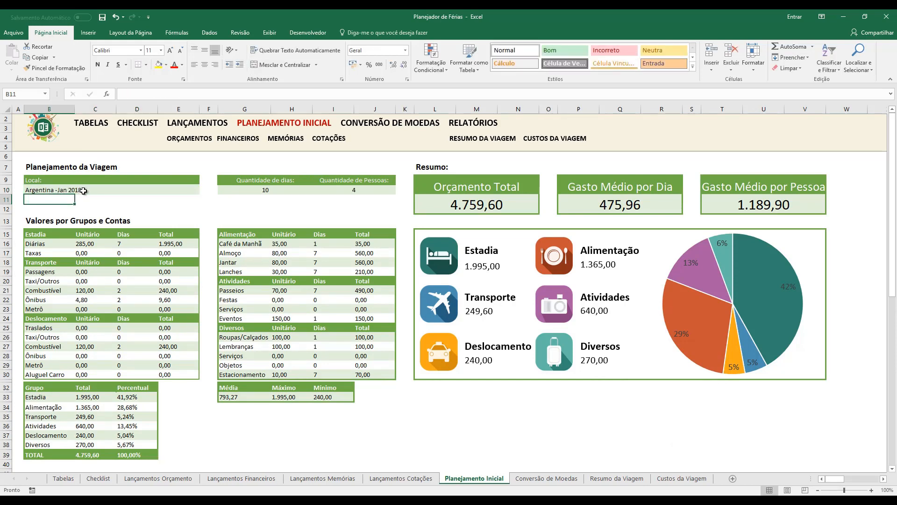
- Check the contents of the auxiliary list's first row, AF45:AI45, for location, group, account and value
scroll(751, 407, down, 9)
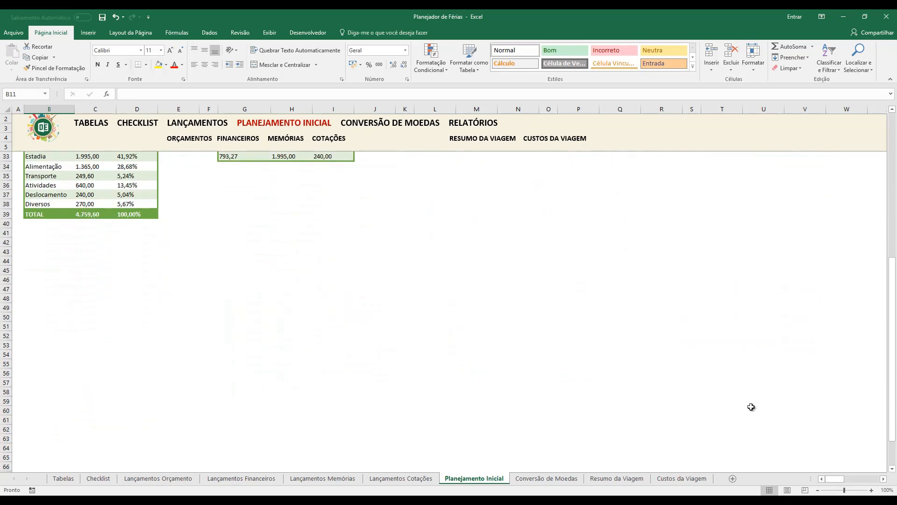
drag(835, 479, 859, 479)
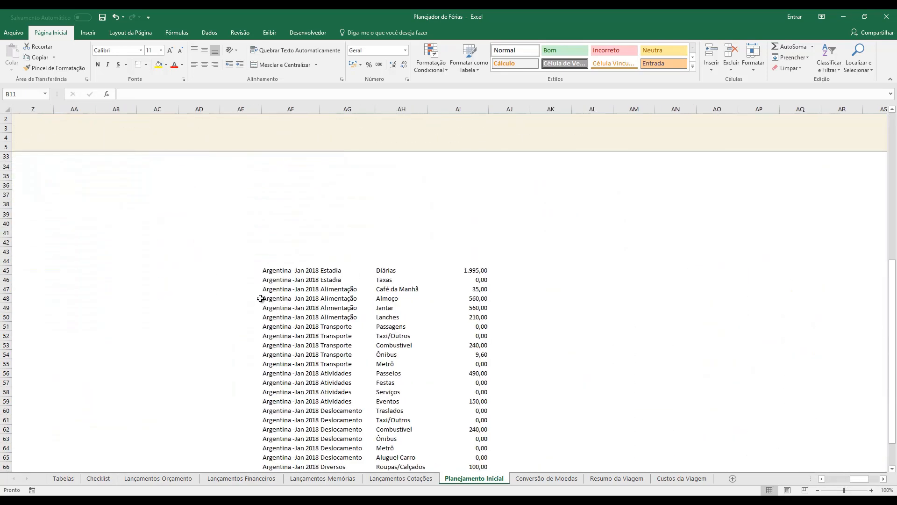
click(275, 270)
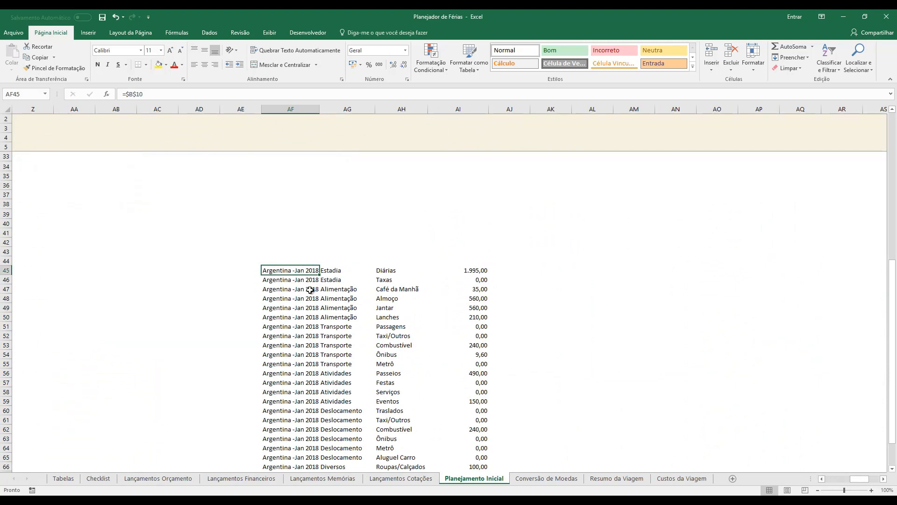
click(358, 271)
click(398, 271)
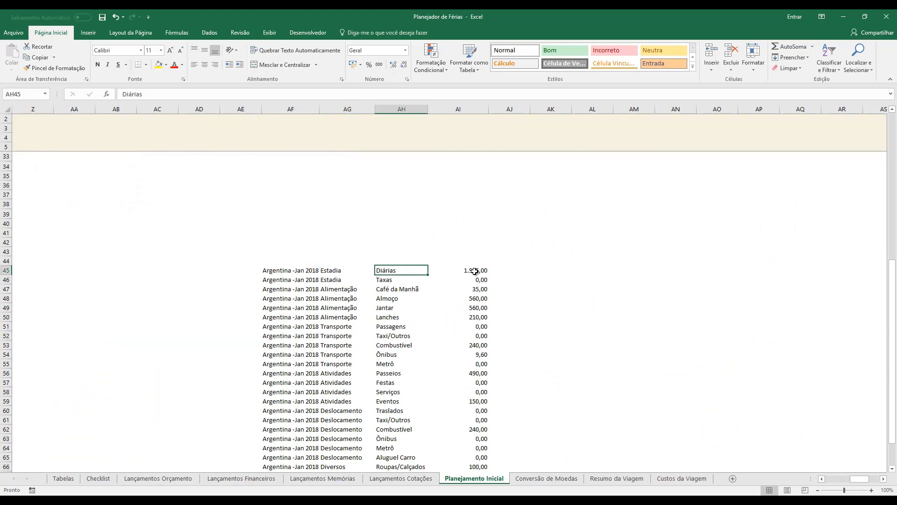
click(475, 271)
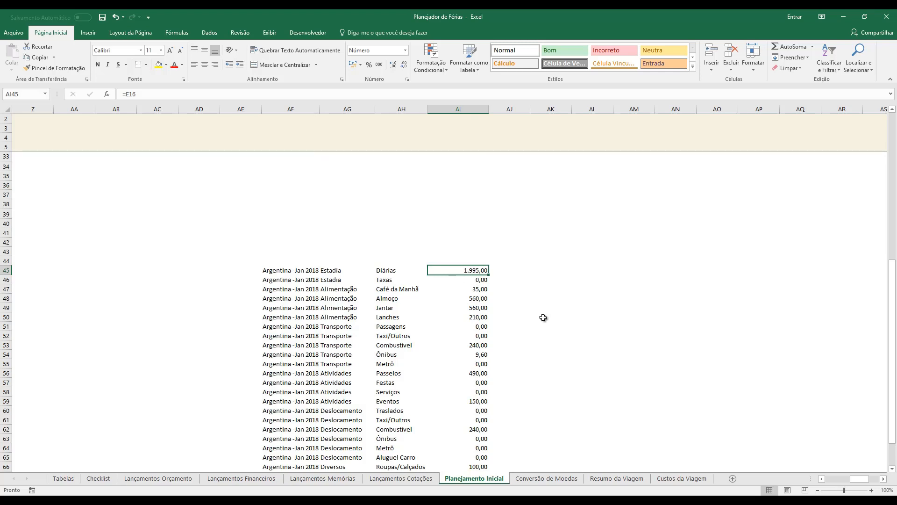
click(834, 481)
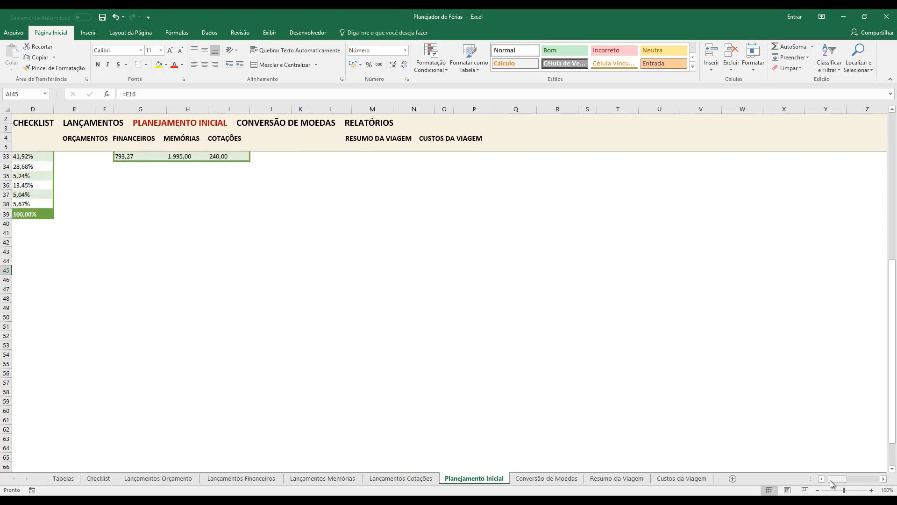
- In the Estadia group, set the Diárias unit value in C16 to 175 and its days in D16 to 10
drag(830, 481, 802, 476)
scroll(258, 363, up, 9)
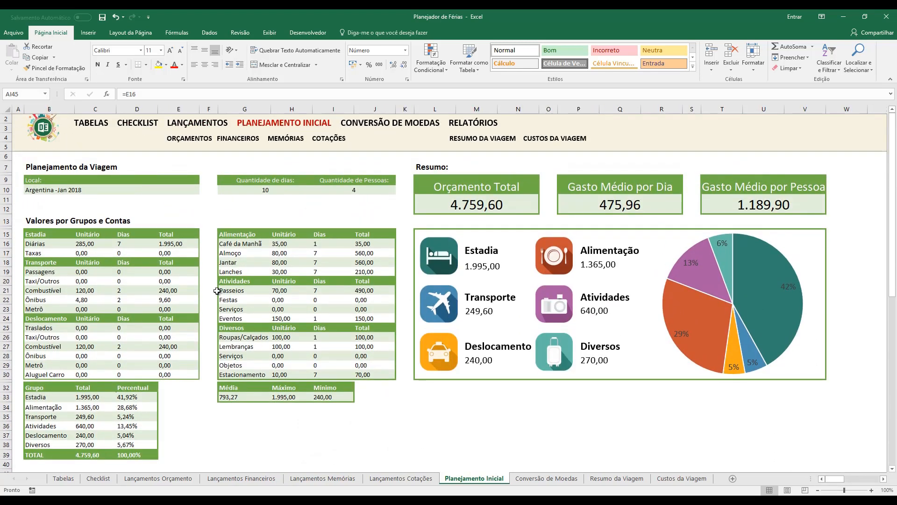
click(83, 243)
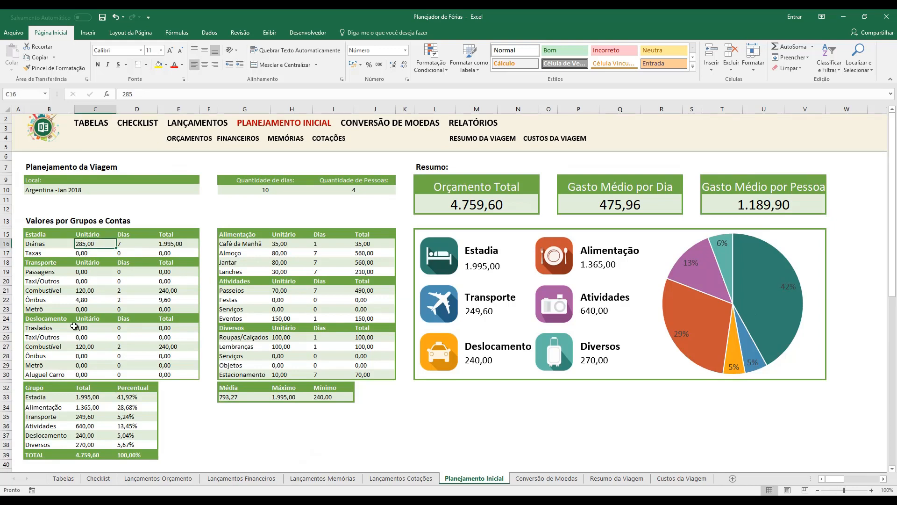
text(175)
key(Tab)
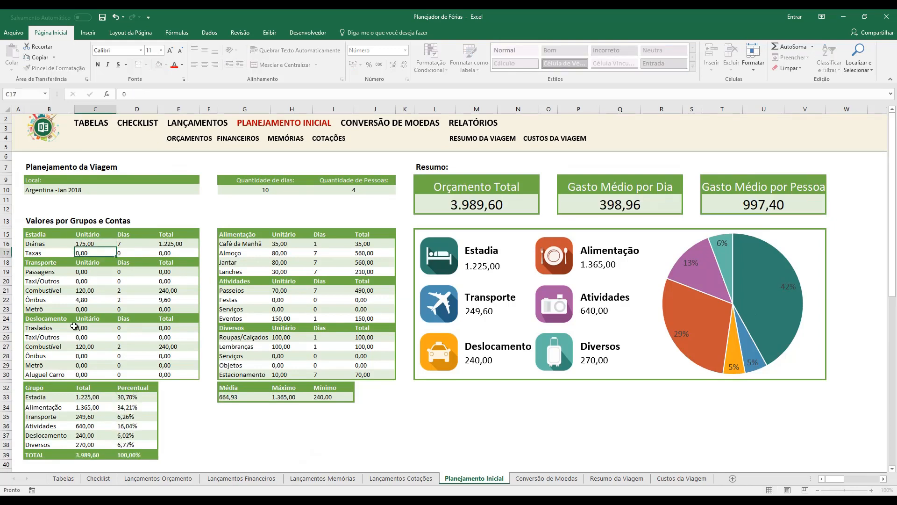
text(0)
key(ctrl+Return)
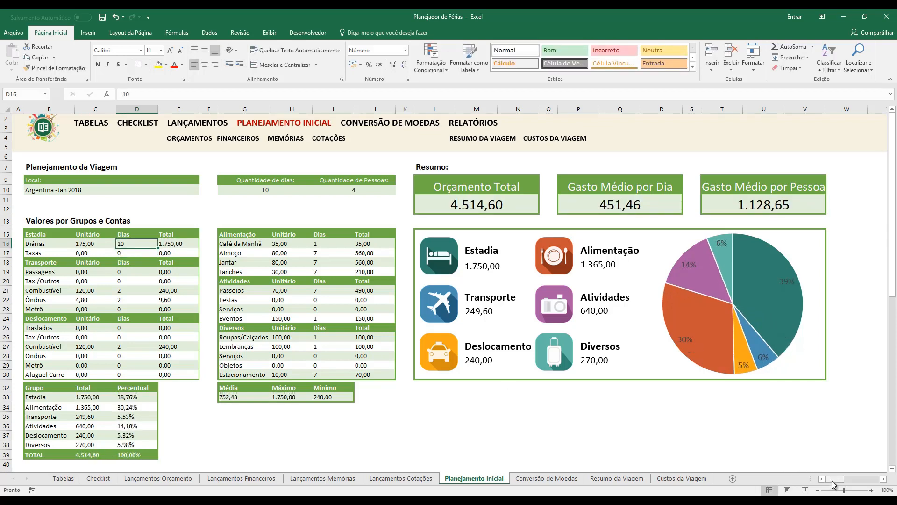
- Copy the auxiliary list in AF45:AI70 on Planejamento Inicial and return to the Lançamentos Orçamento sheet
scroll(619, 363, right, 10)
scroll(619, 362, down, 5)
scroll(618, 362, down, 2)
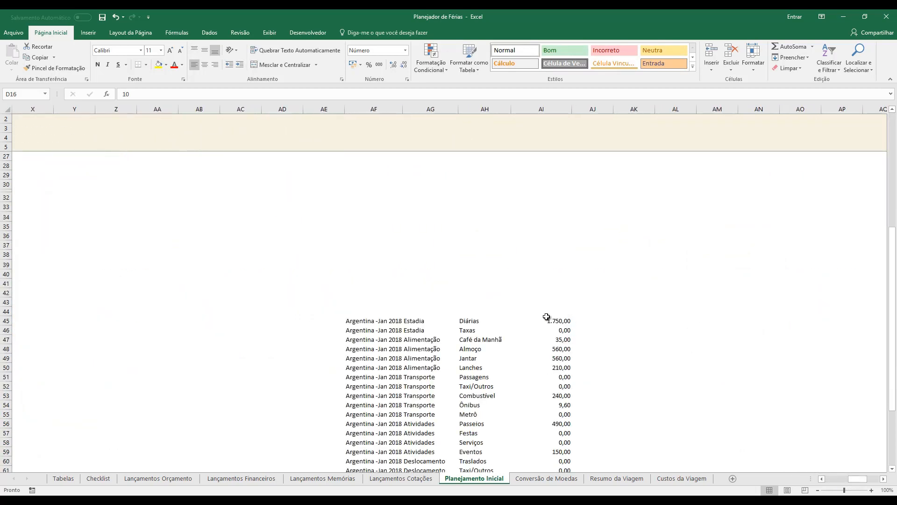
scroll(574, 320, down, 3)
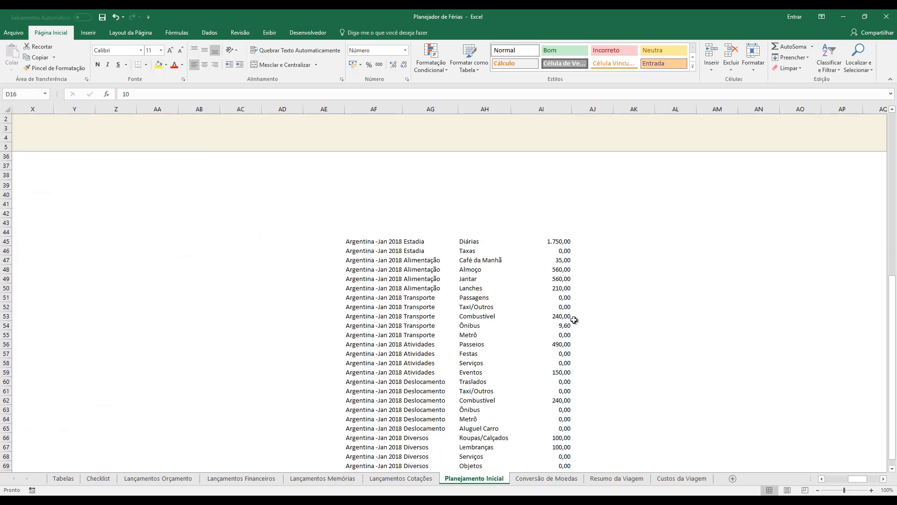
scroll(574, 319, down, 2)
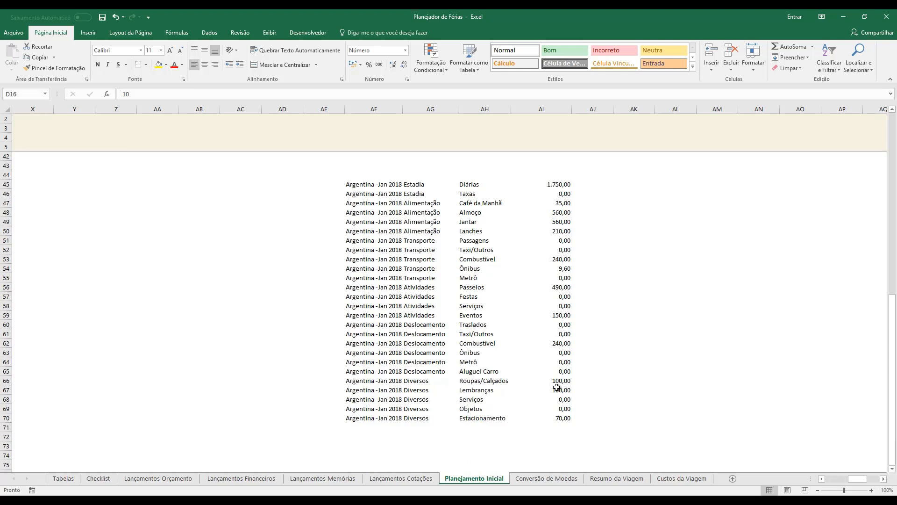
drag(362, 184, 543, 419)
key(ctrl+c)
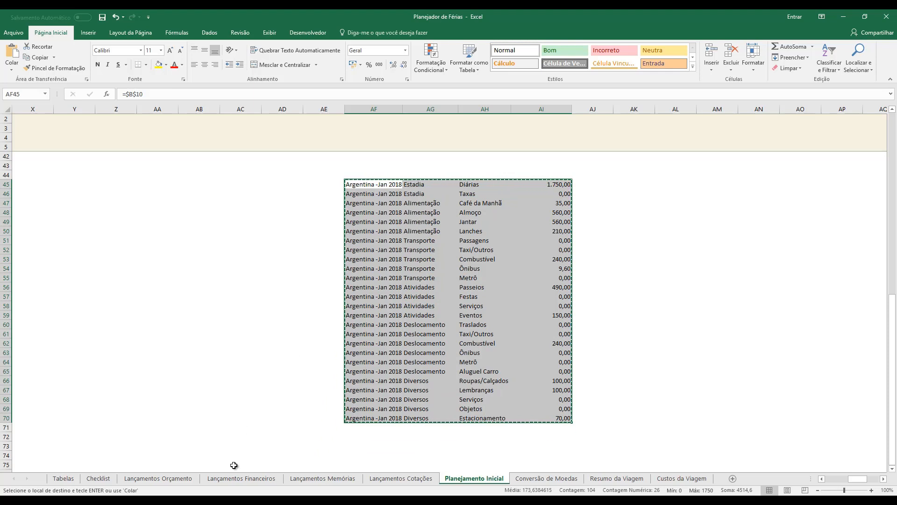
click(178, 478)
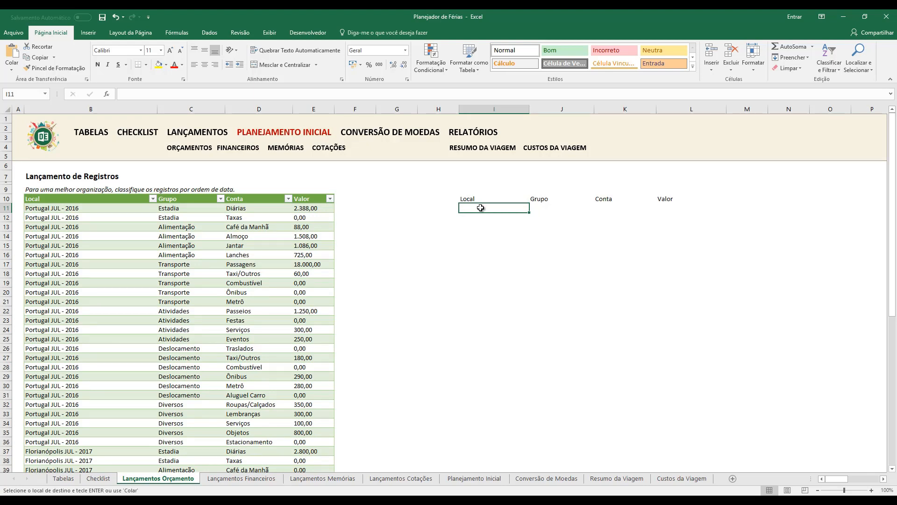
key(ctrl+c)
click(474, 478)
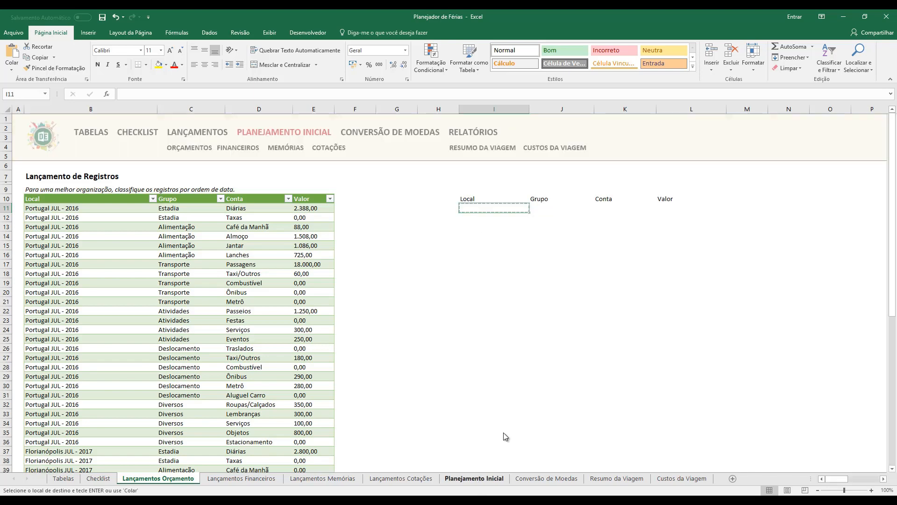
key(ctrl+c)
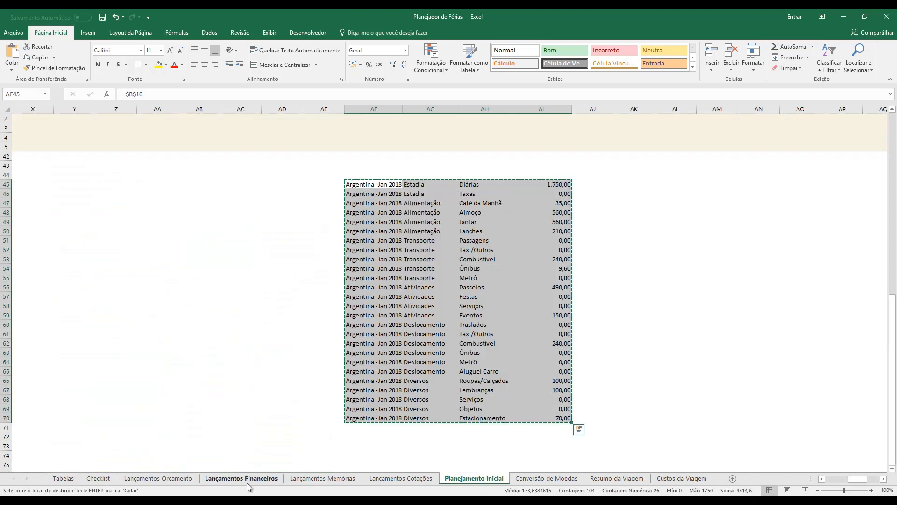
click(158, 478)
- Try to paste the copied list with its formulas at I11, check L11, and undo the paste
key(ctrl+v)
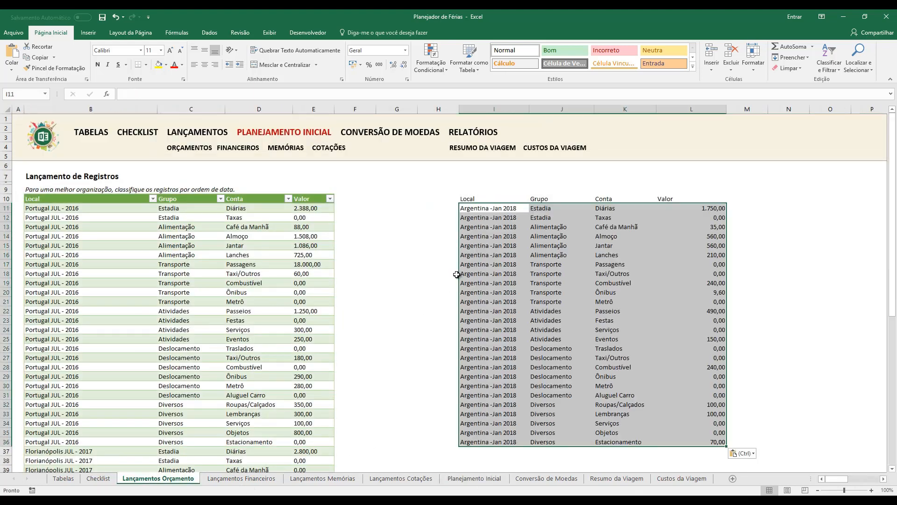
click(676, 207)
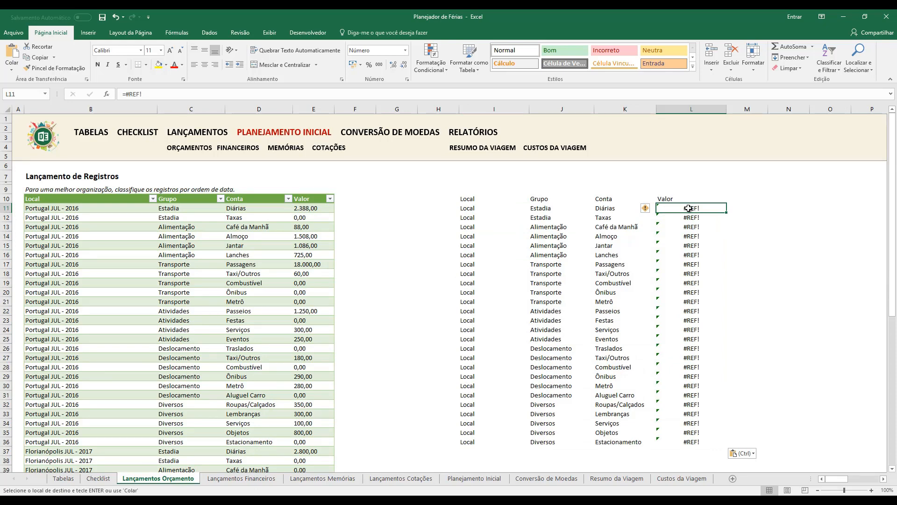
key(ctrl+z)
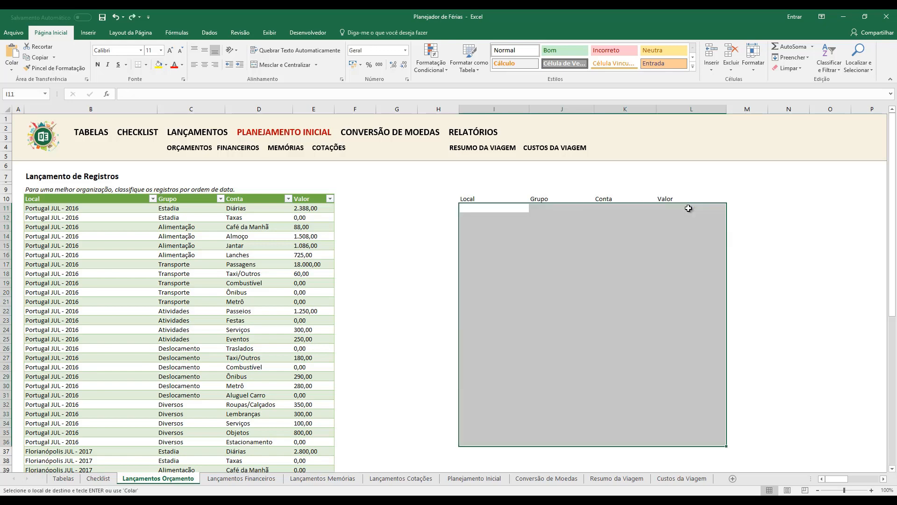
- Paste the copied list at I11 as values only, using Paste Special with Valores
click(484, 208)
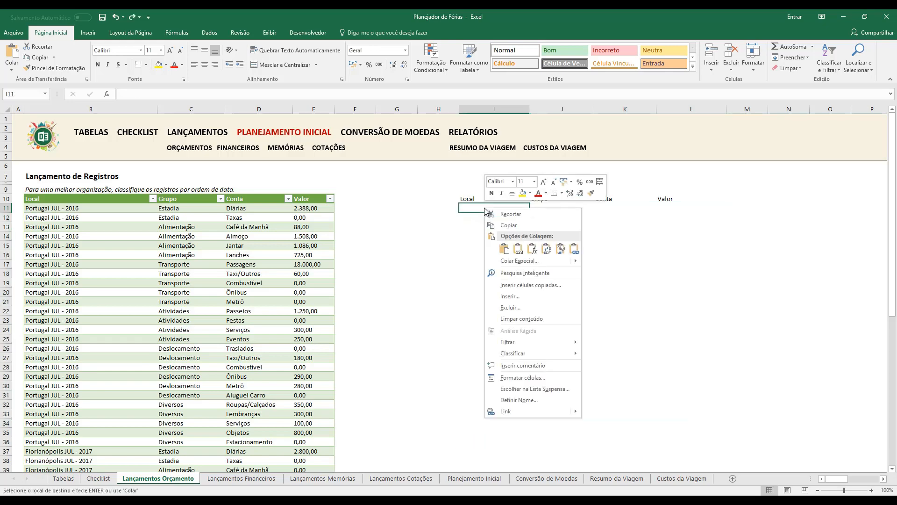
click(528, 261)
click(419, 227)
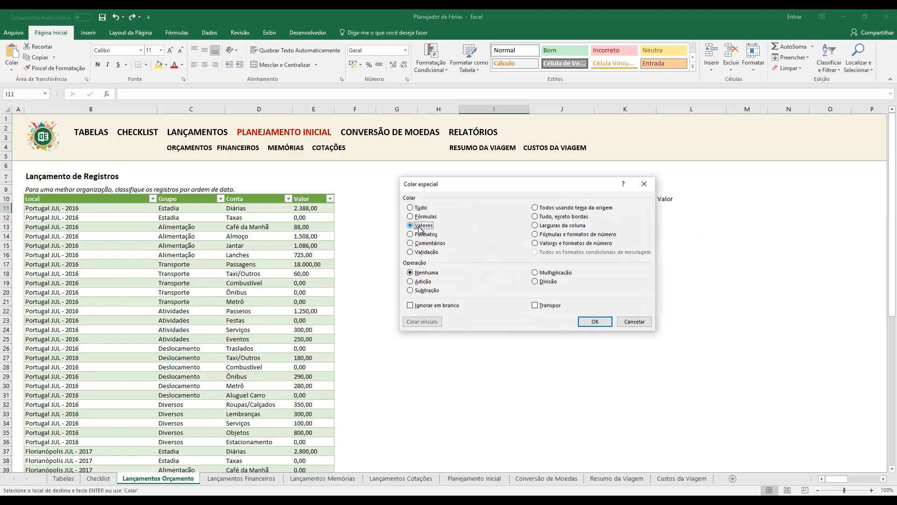
click(595, 321)
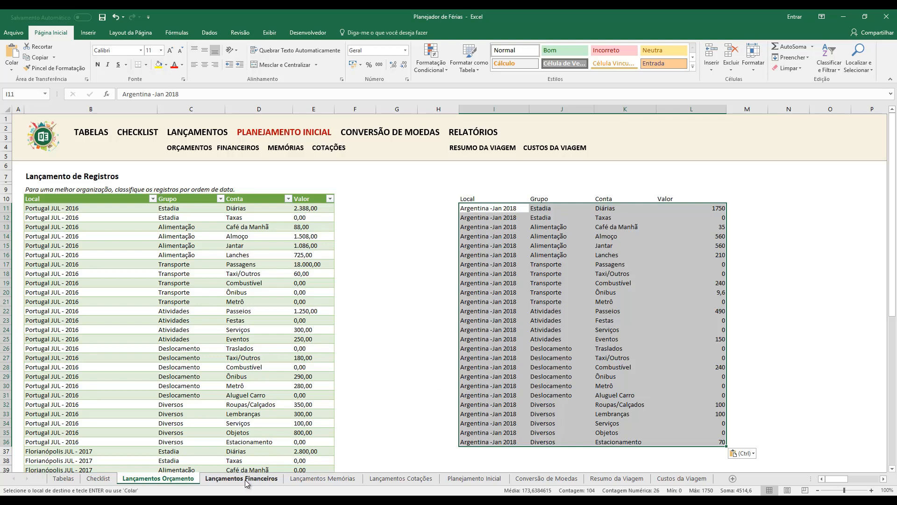
- Compare the Orçamento Total on Planejamento Inicial with the sum of the pasted values in L11:L36 on Lançamentos Orçamento
click(464, 481)
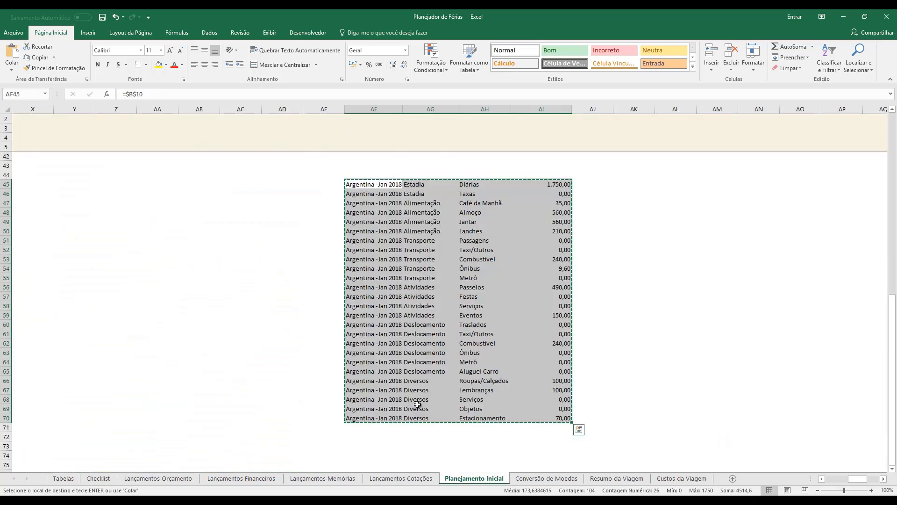
drag(858, 480, 811, 482)
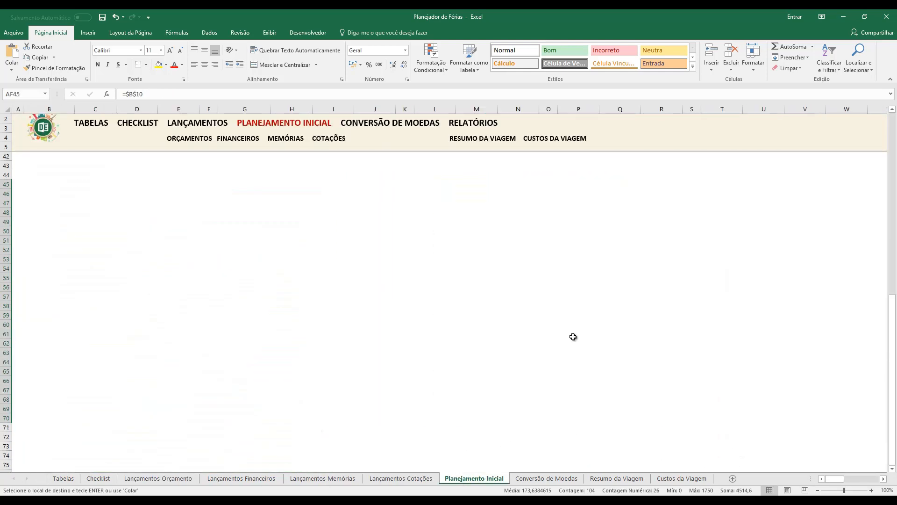
click(479, 204)
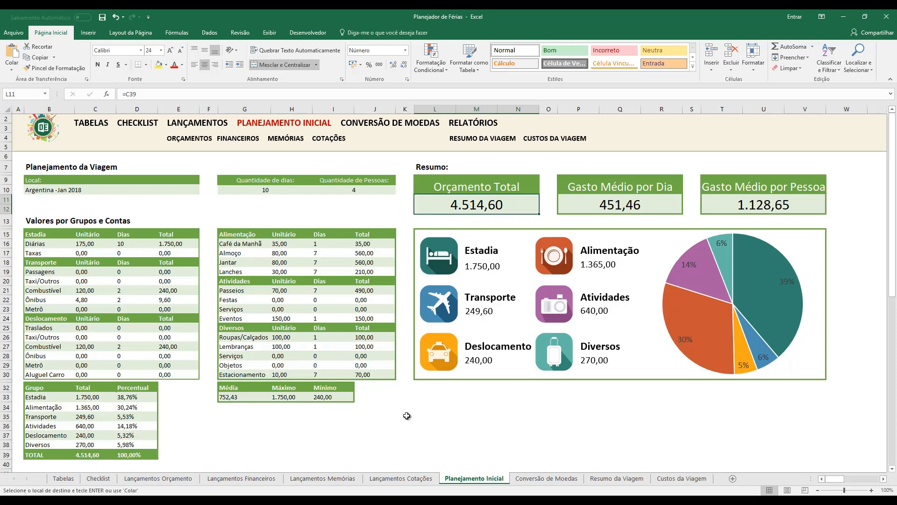
click(172, 479)
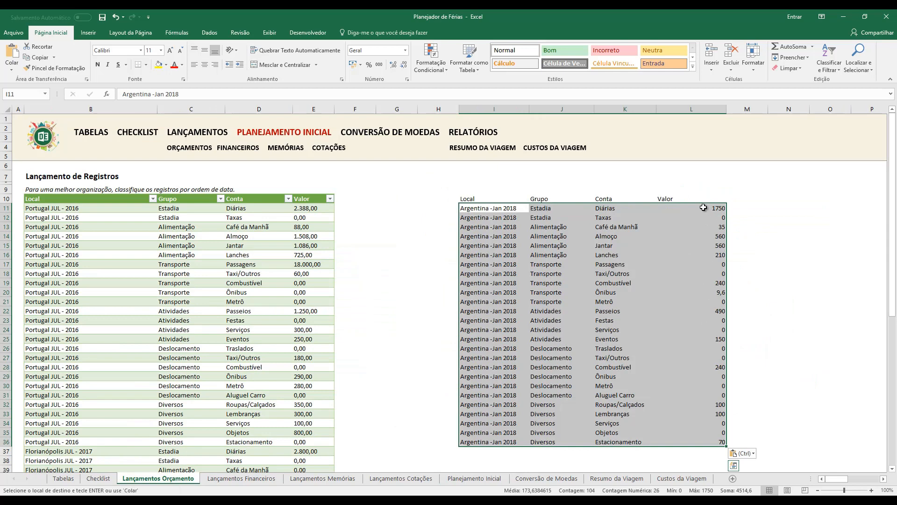
drag(705, 208, 711, 441)
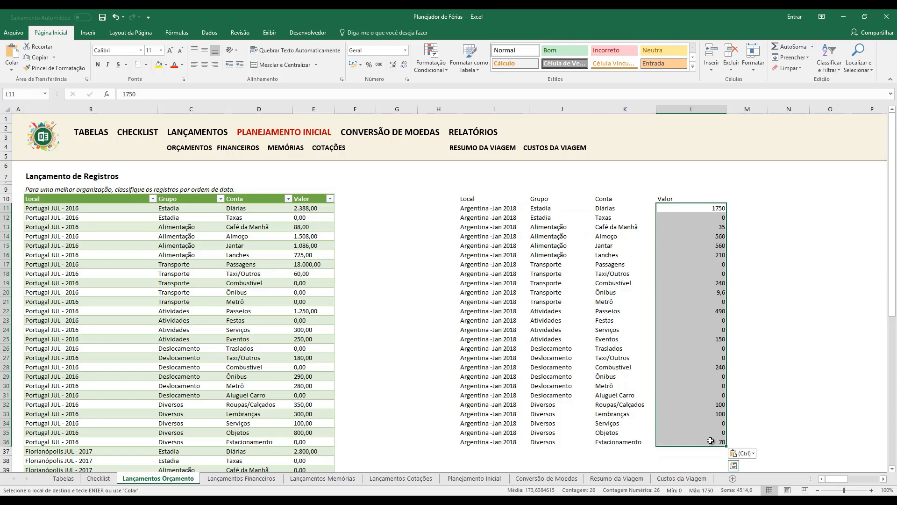
- Apply all borders to the pasted list and its headers in I10:L36
scroll(710, 441, down, 4)
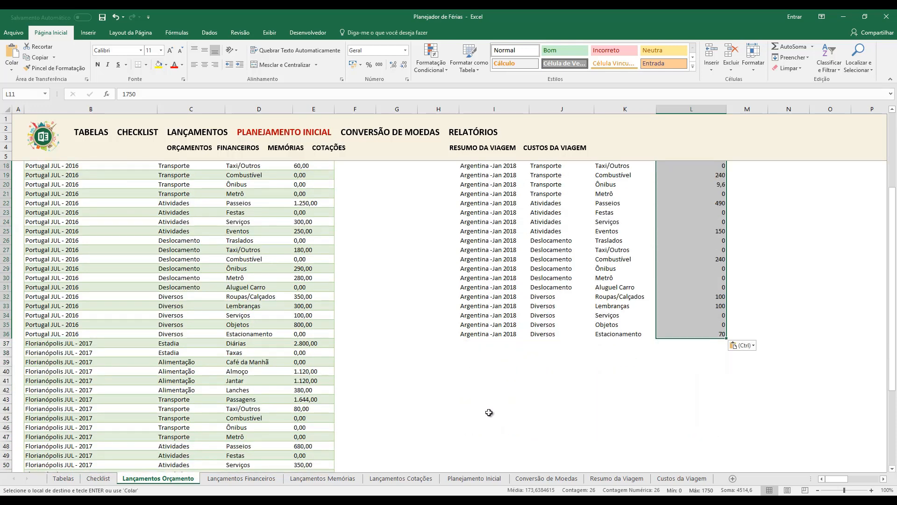
scroll(496, 365, down, 7)
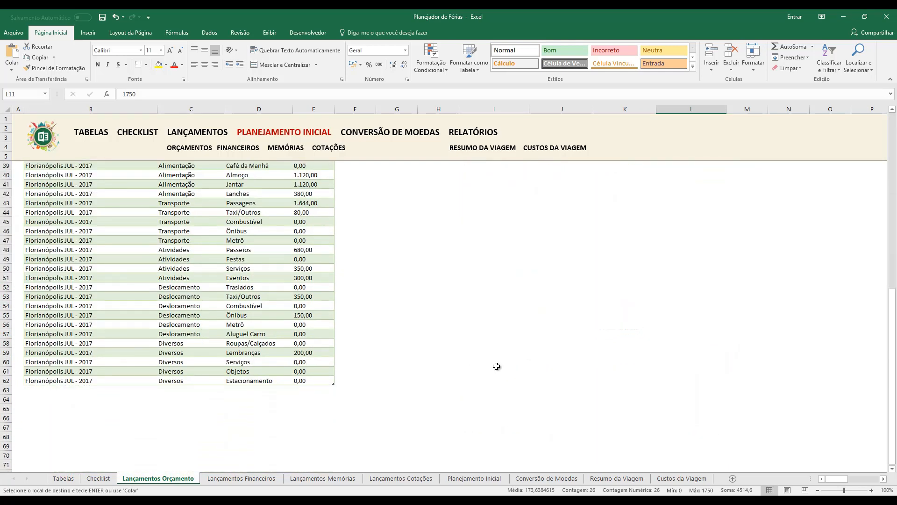
scroll(577, 281, down, 6)
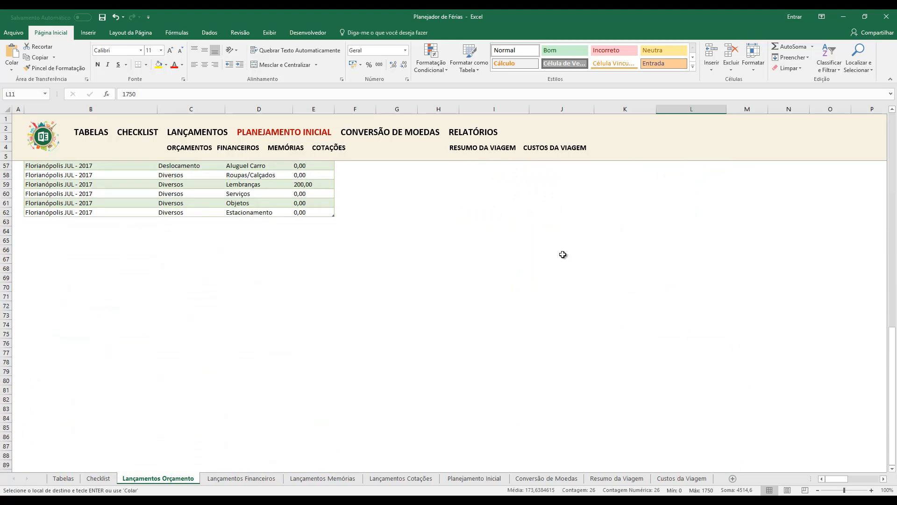
scroll(563, 254, up, 17)
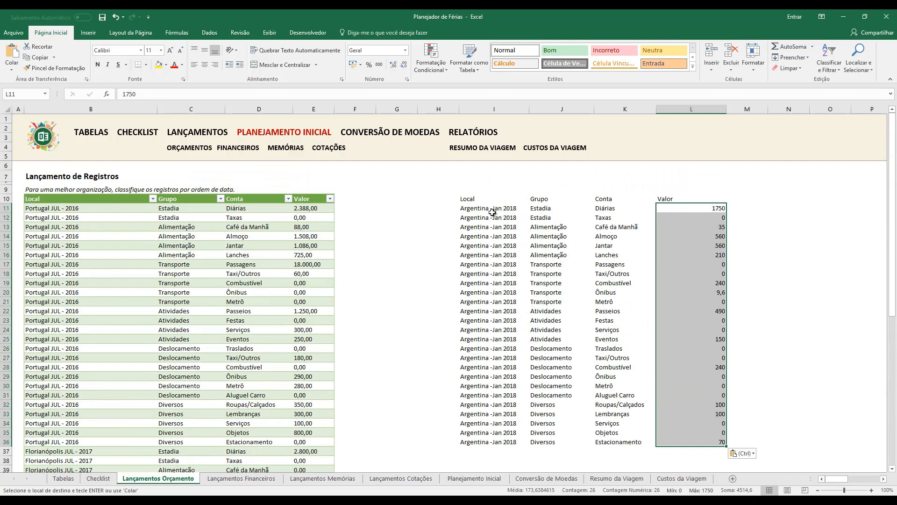
drag(470, 199, 687, 441)
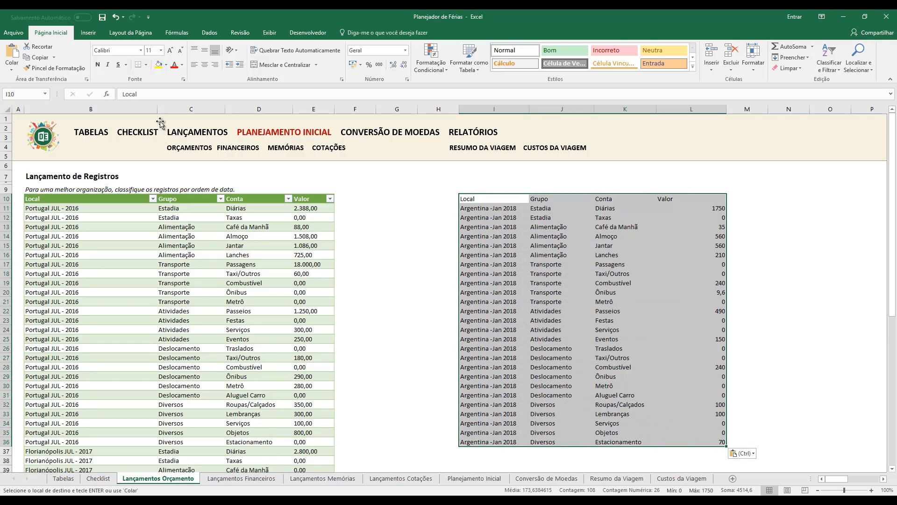
click(146, 64)
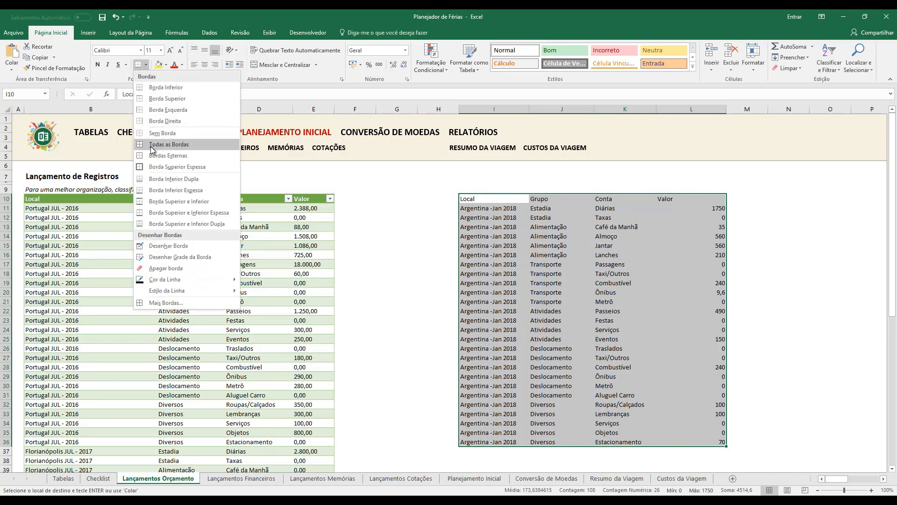
click(154, 143)
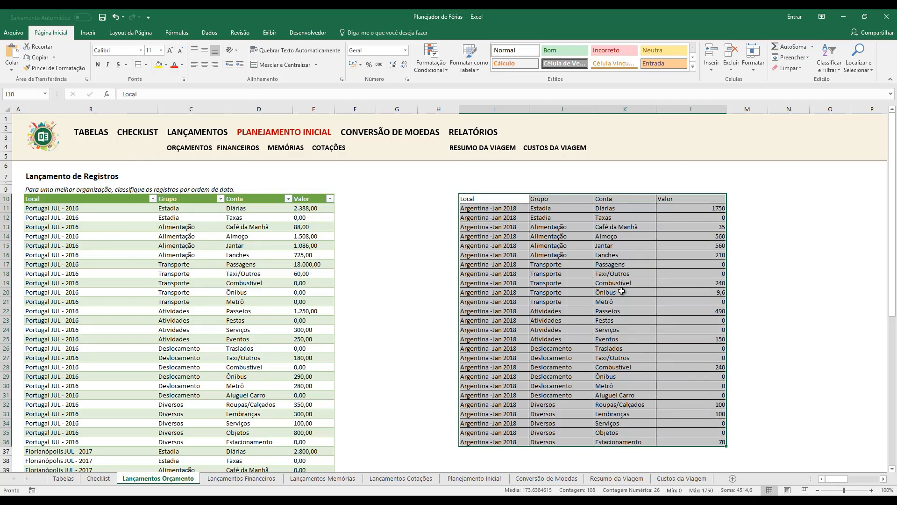
scroll(93, 283, down, 10)
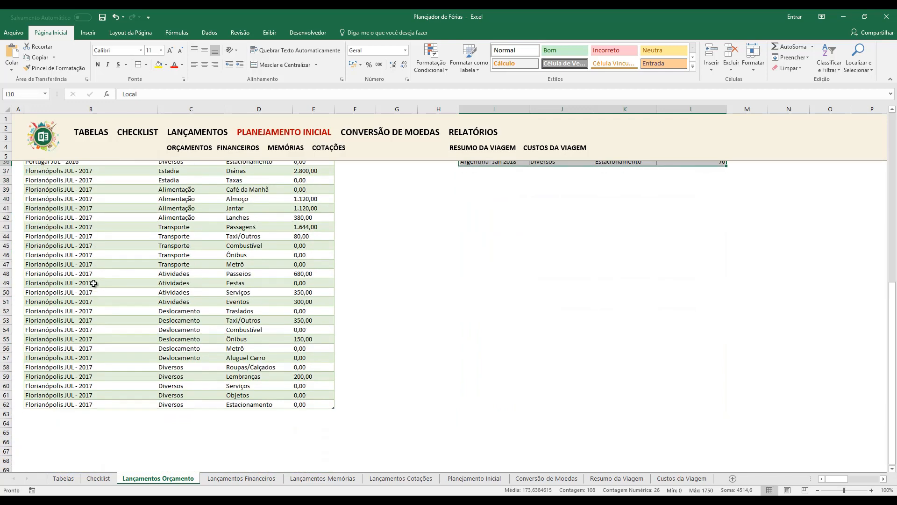
scroll(93, 283, up, 10)
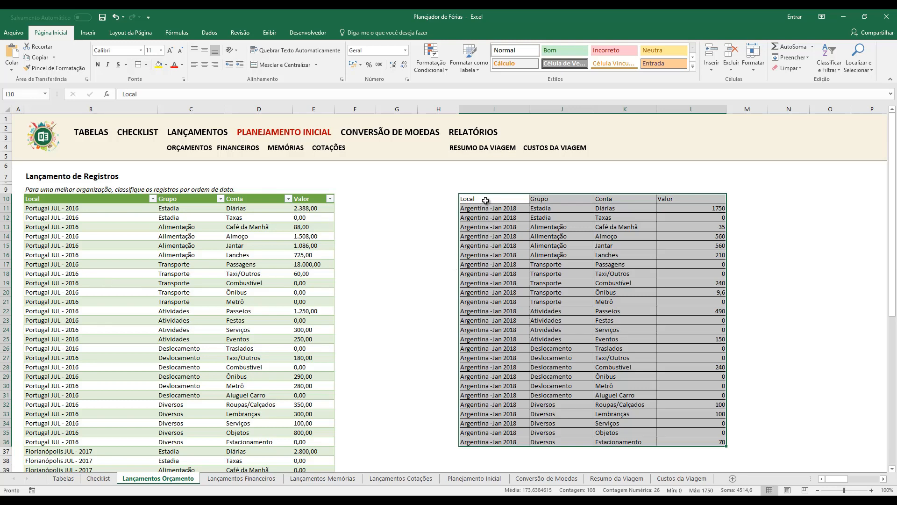
- Clear the formats of I10:L36 and convert that range into a table with headers
click(798, 69)
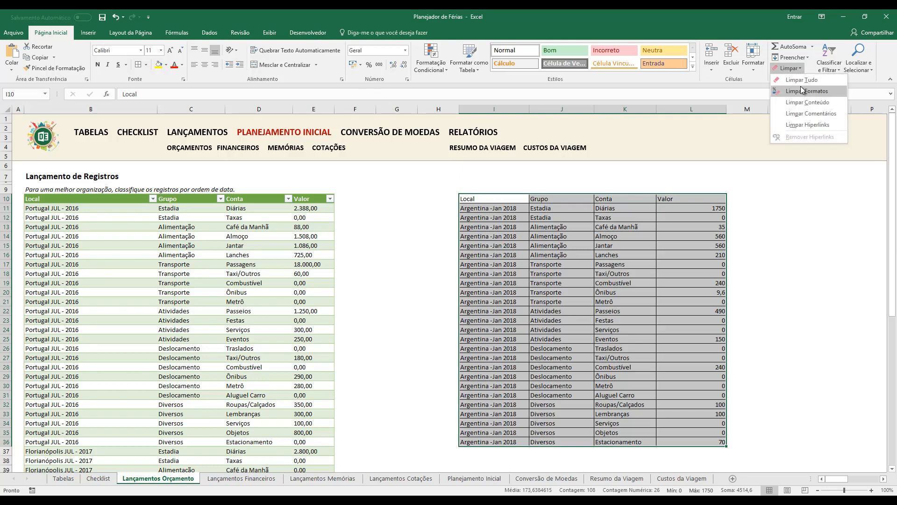
click(801, 91)
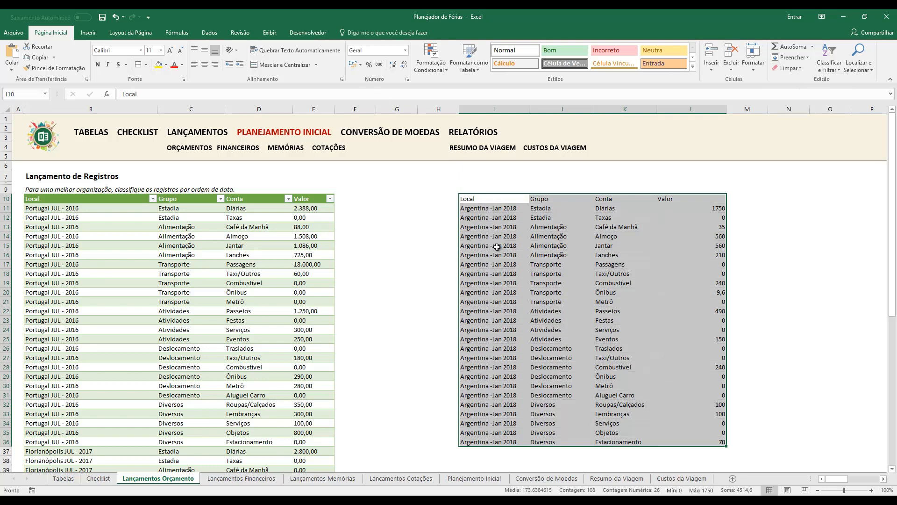
click(91, 34)
click(85, 55)
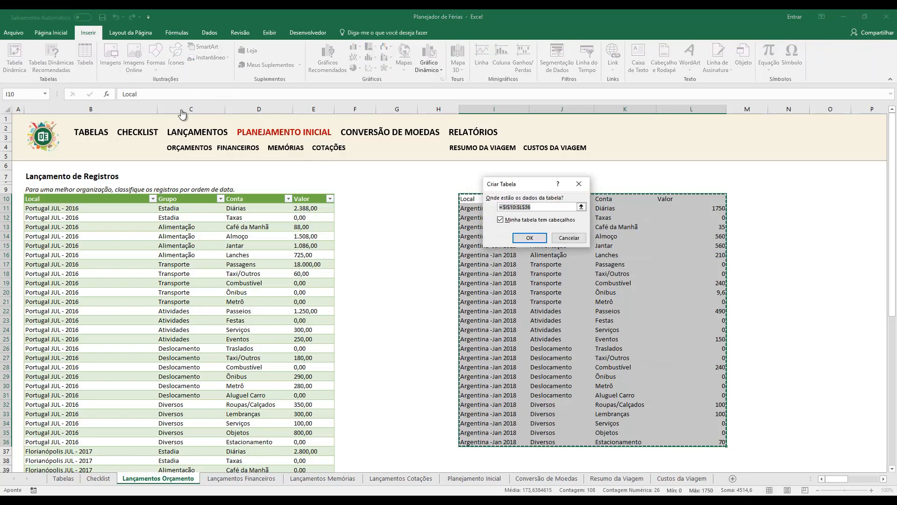
click(522, 241)
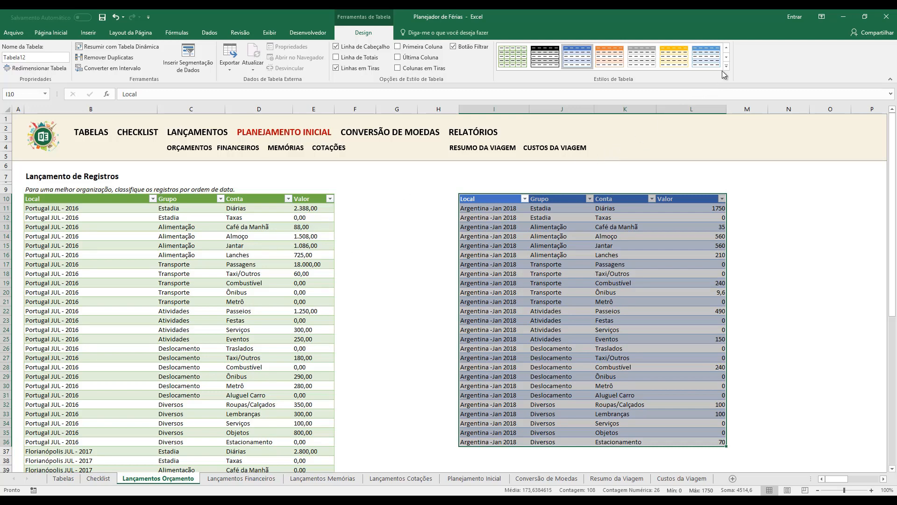
- Apply the green table style from the first row of the Média group to the Argentina table starting at I10
click(408, 217)
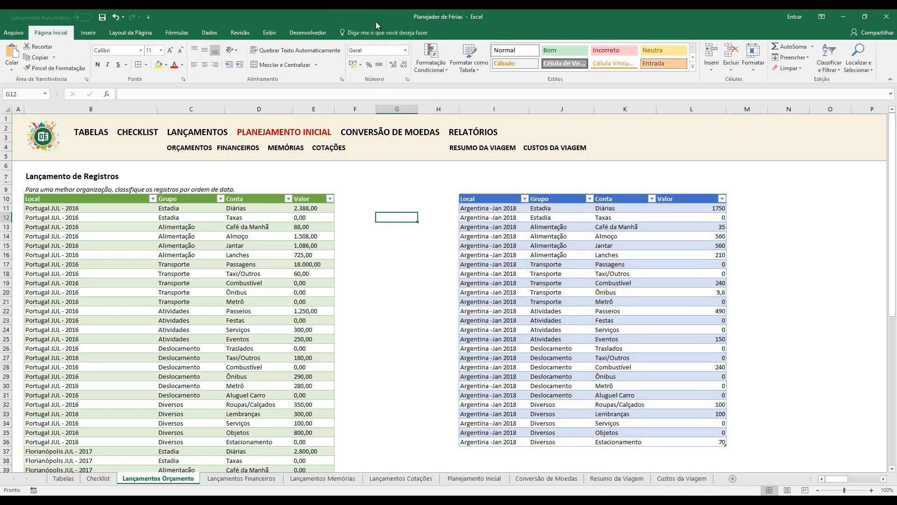
click(473, 209)
click(726, 68)
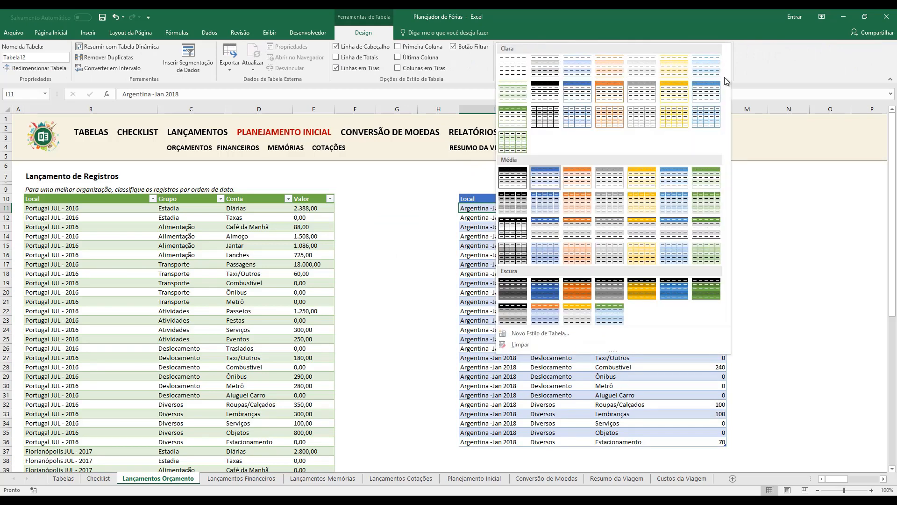
click(704, 181)
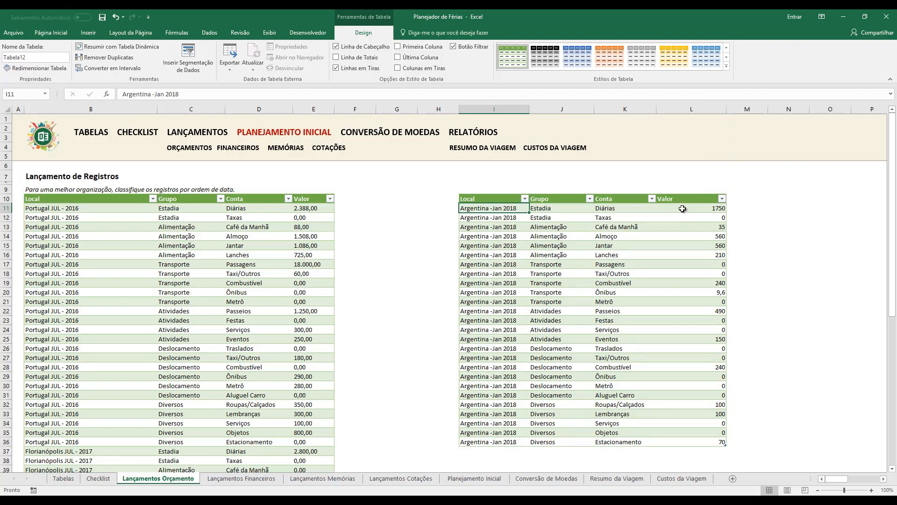
- Format the Valor amounts in L11:L36 with the Vírgula (comma) number style
drag(682, 208, 691, 443)
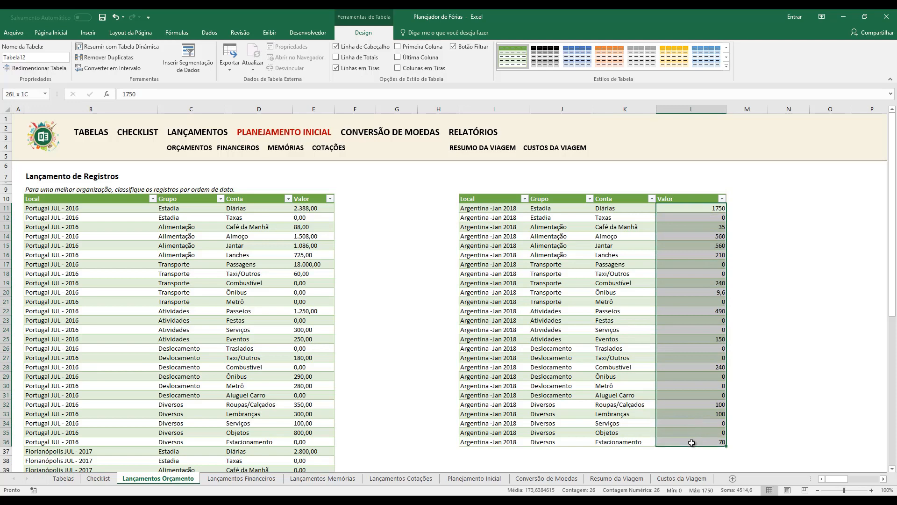
click(58, 33)
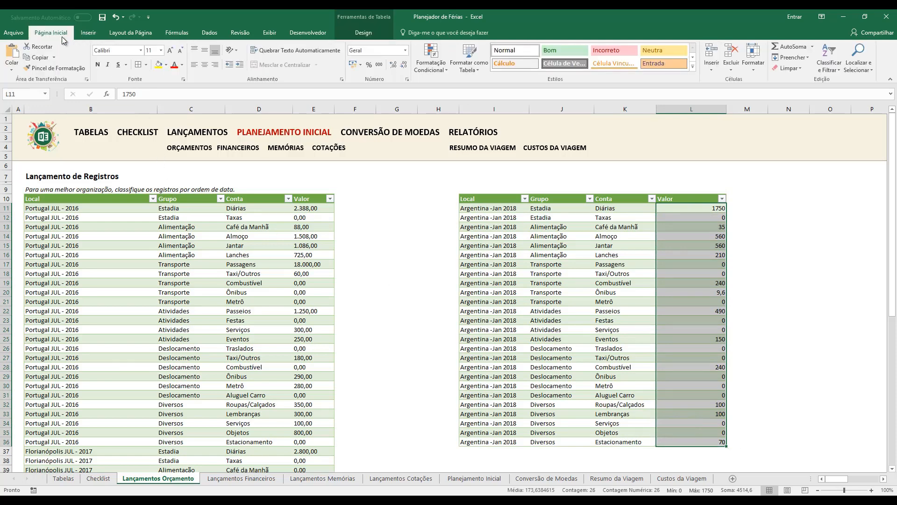
click(379, 65)
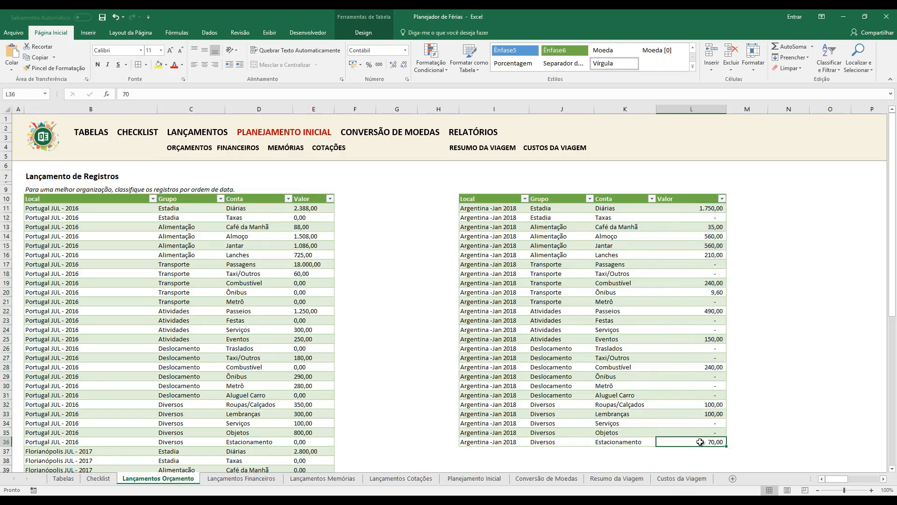
- Extend the Argentina table with a new row 37 and enter "Chile - Jul 2018" as its Local
scroll(699, 437, down, 3)
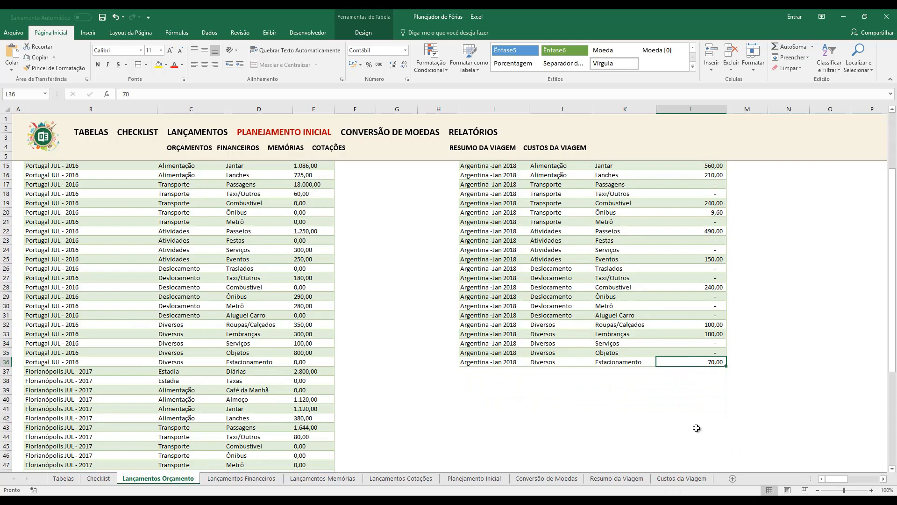
click(499, 261)
click(700, 361)
key(Tab)
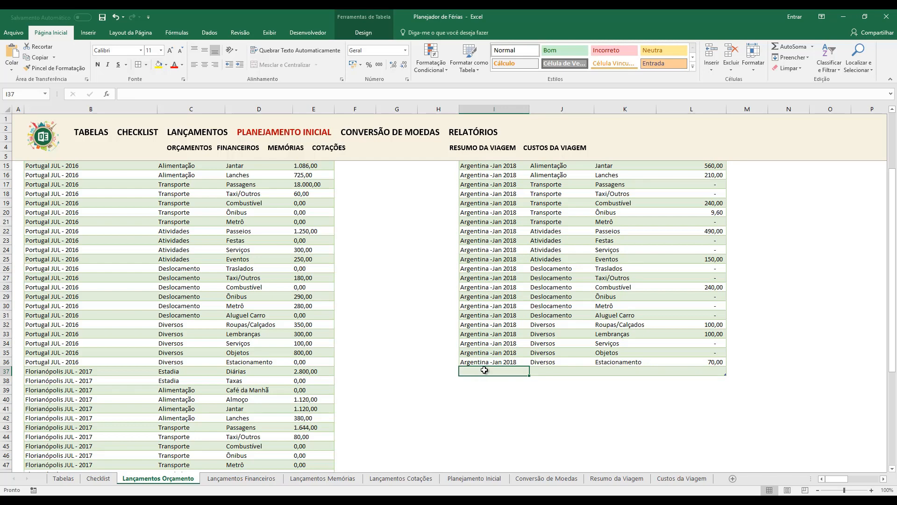
text(Ch)
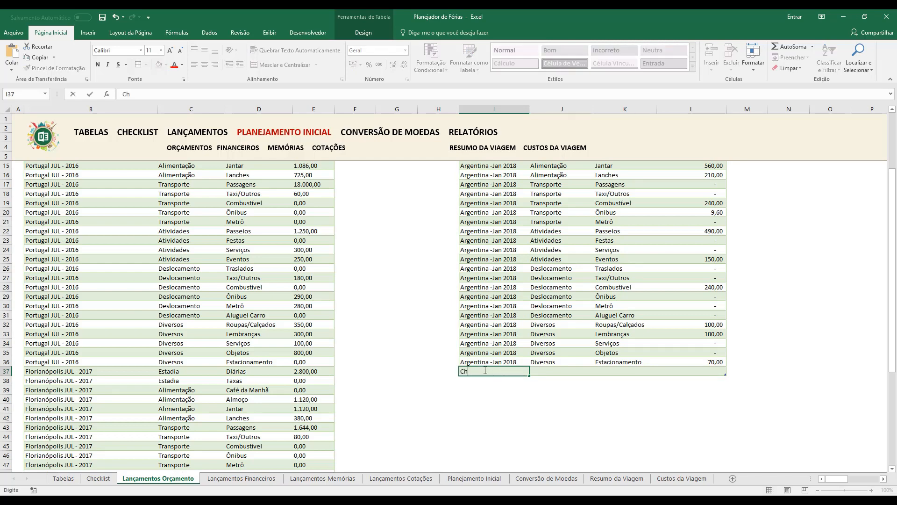
text(ile - Jul 2018)
key(Tab)
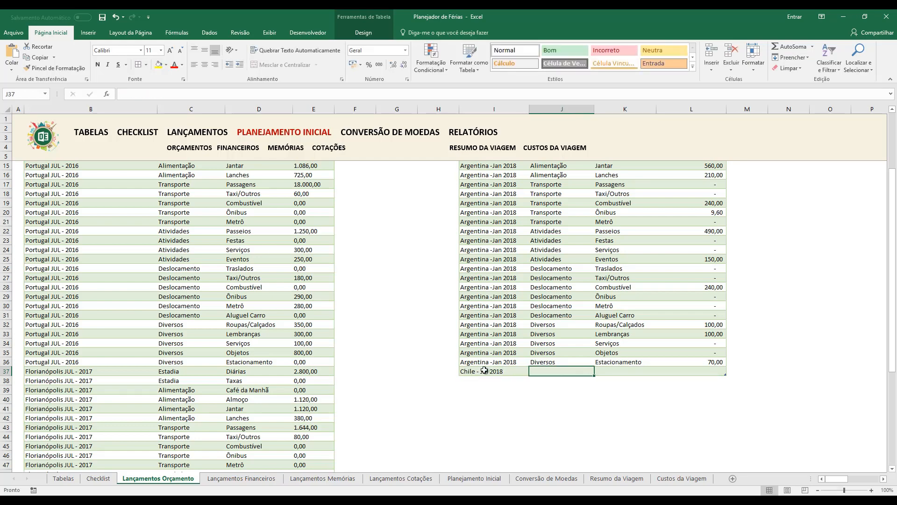
- Complete row 37 with Grupo "Estadia", Conta "Diárias" and Valor 150, and add an empty table row below it
text(Estadia)
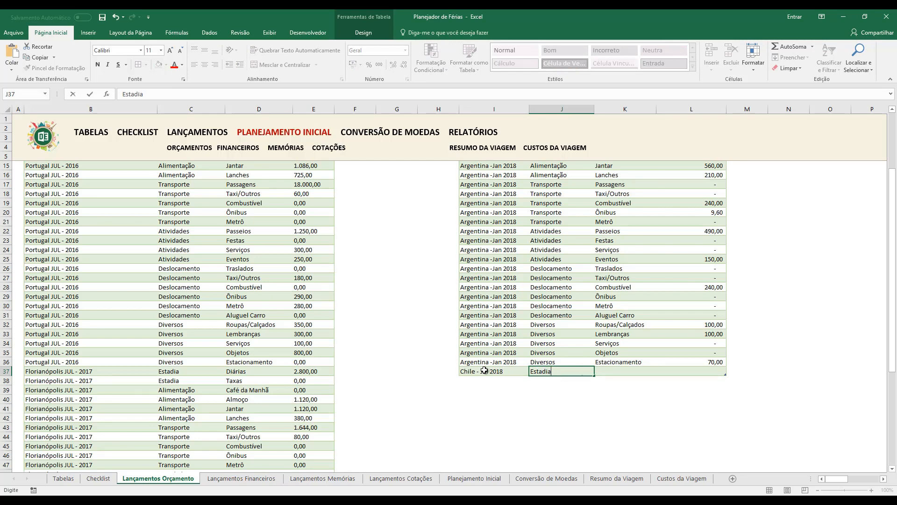
key(Tab)
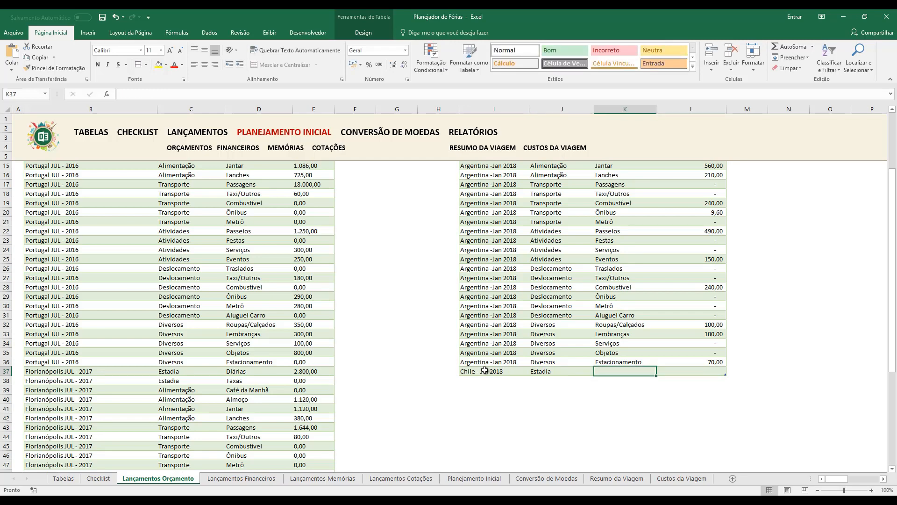
scroll(680, 367, up, 3)
scroll(680, 367, down, 5)
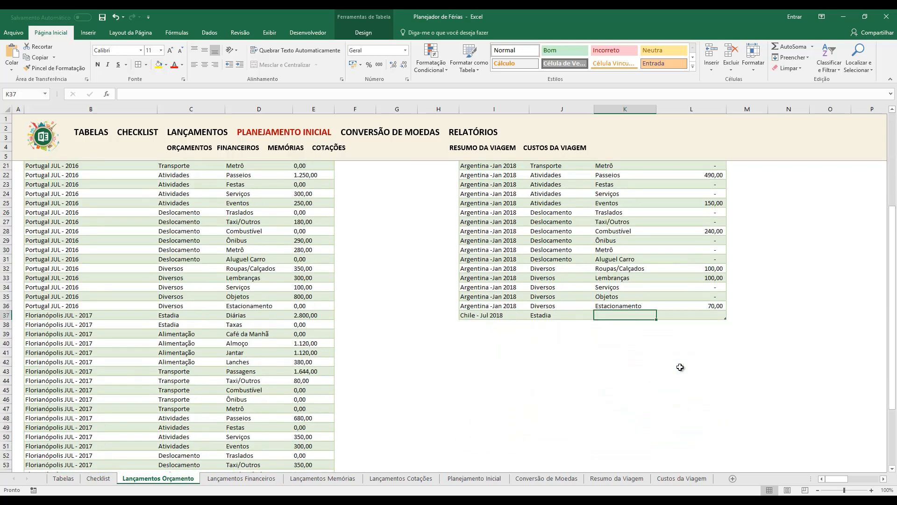
text(Diárias)
key(Tab)
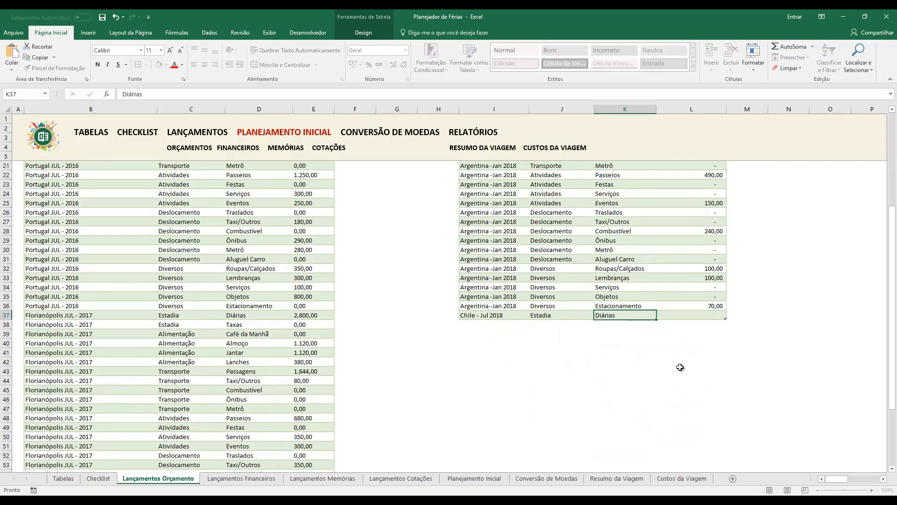
text(150)
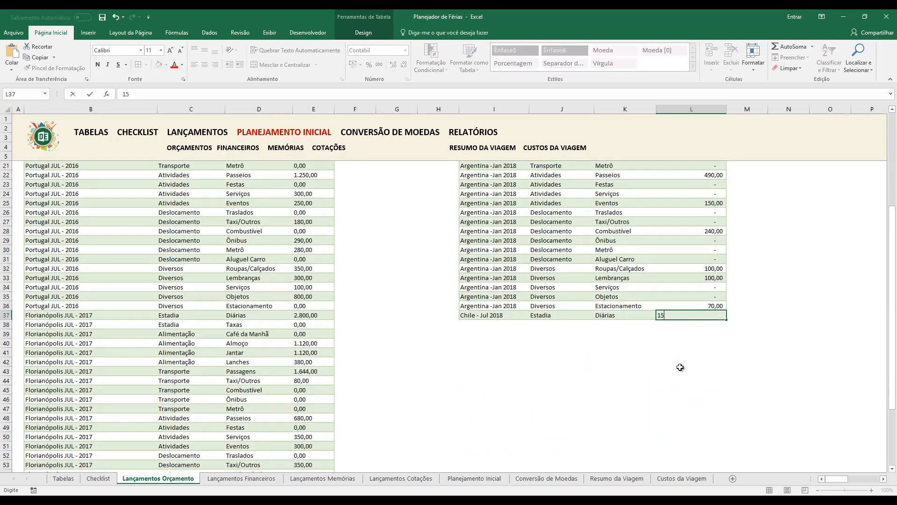
key(Return)
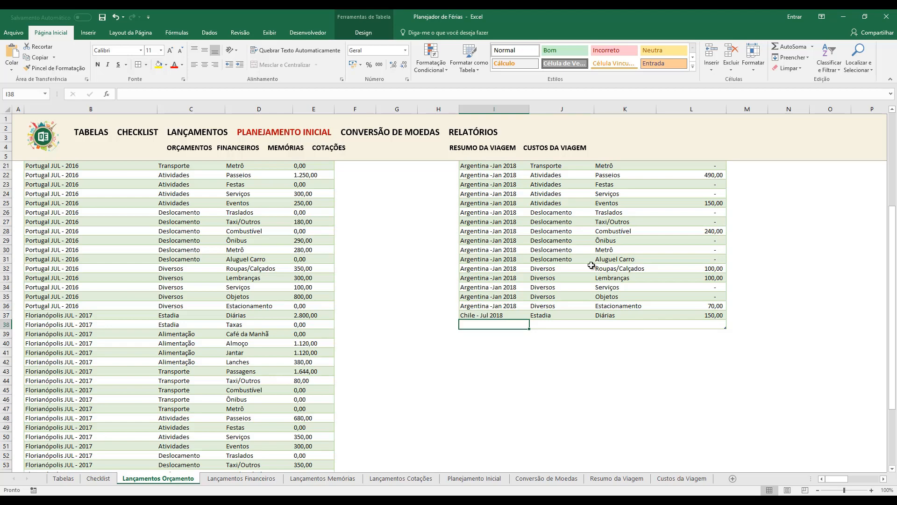
- Rename the table that starts at I10 as TabelaExemplo
scroll(591, 265, up, 5)
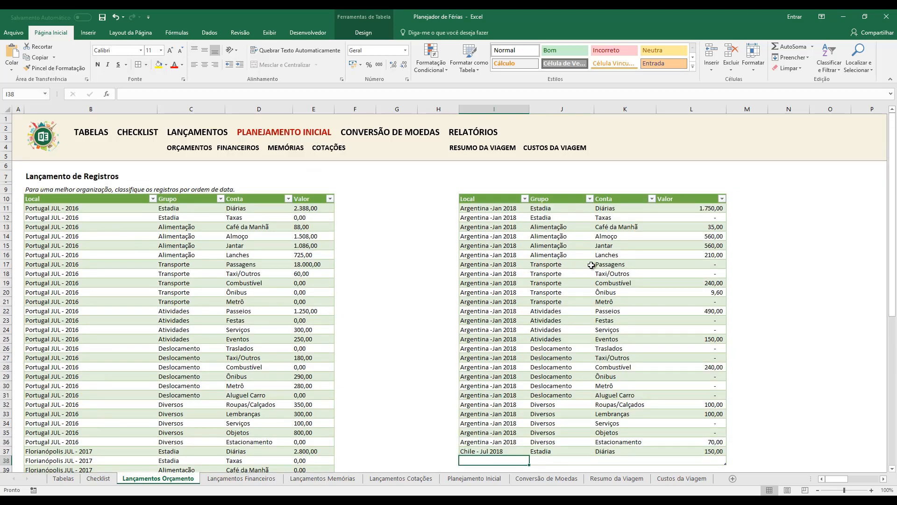
click(514, 257)
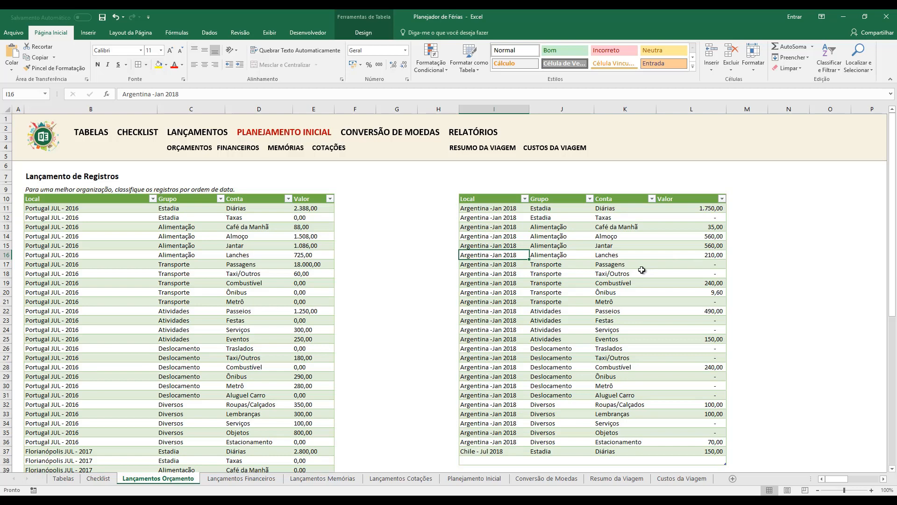
click(358, 33)
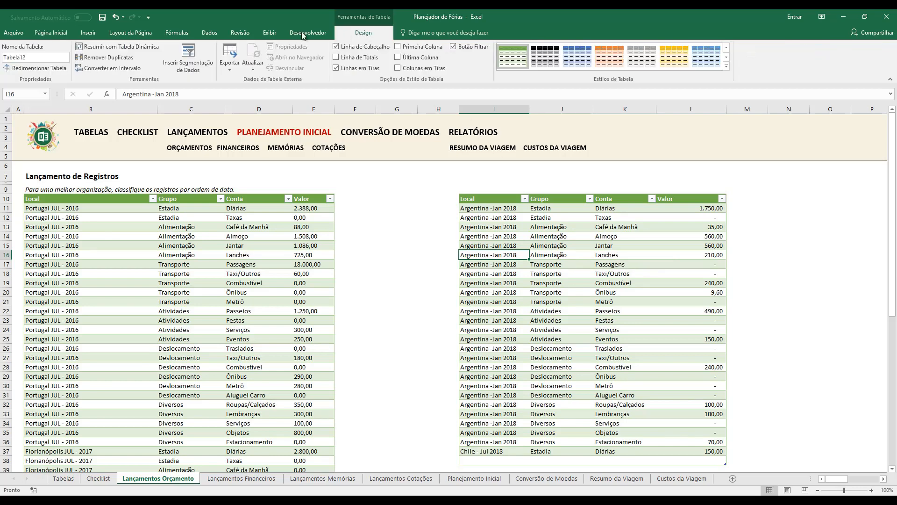
click(35, 57)
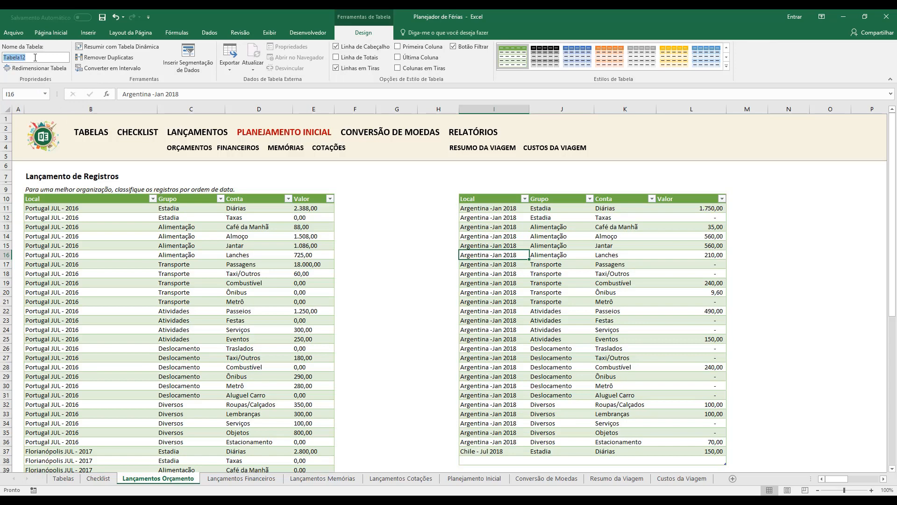
text(Exemplo)
text(Tabela)
key(BackSpace)
key(Return)
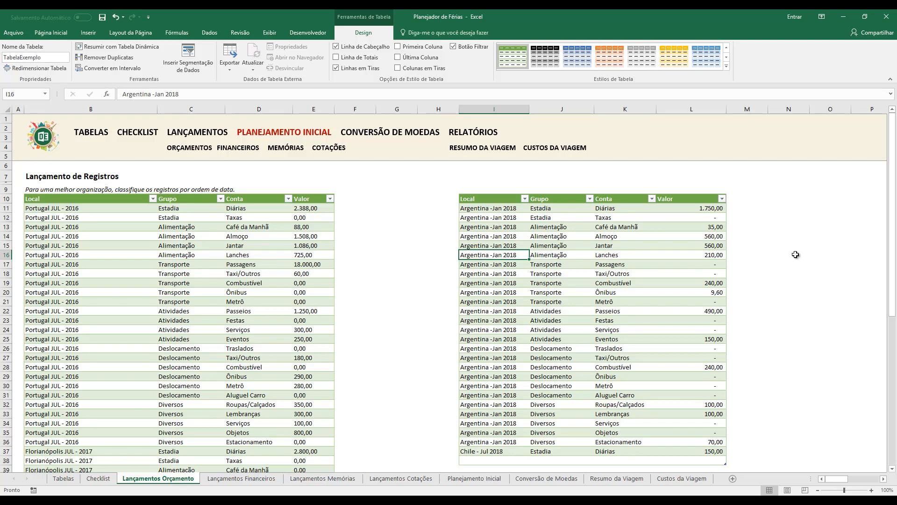
- Enter the formula =SOMA(TabelaExemplo[Valor]) in cell N16 to total the table's Valor column
click(796, 254)
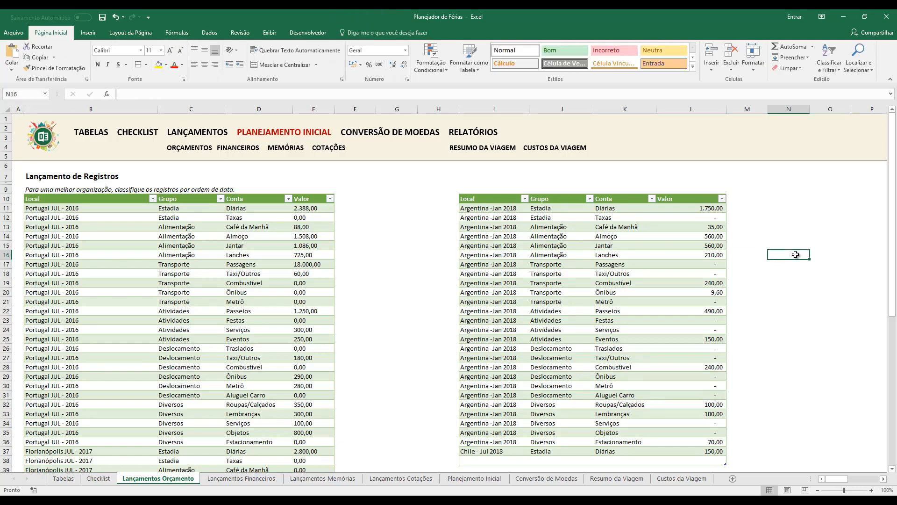
text(=soma()
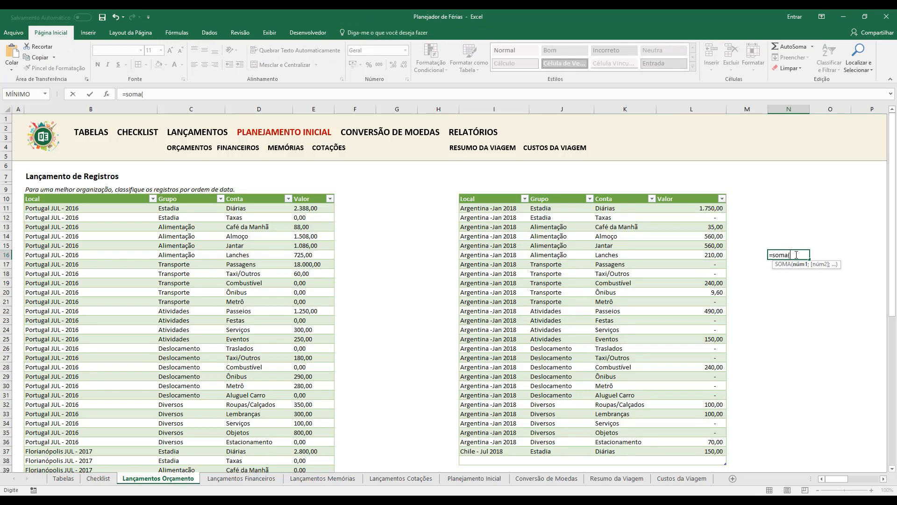
text(ta)
key(Down)
key(Down)
key(Down)
key(Down)
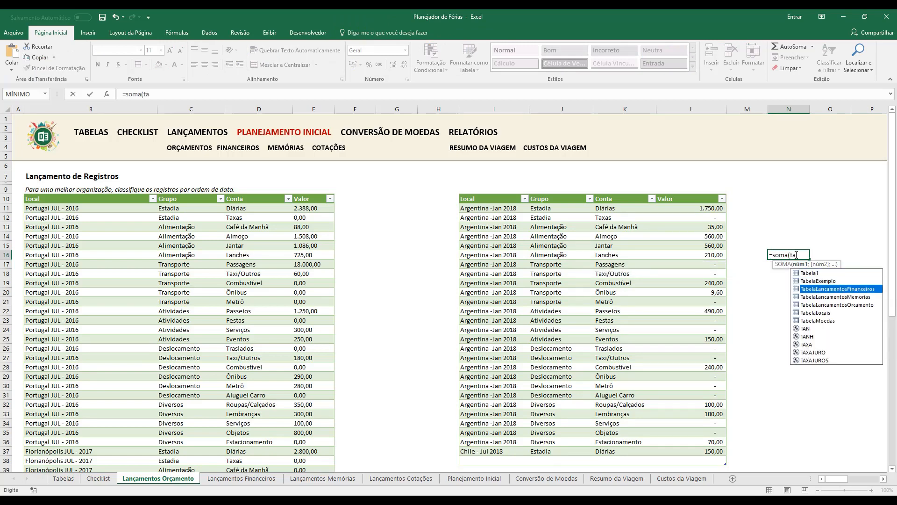
key(Up)
key(Up)
key(Up)
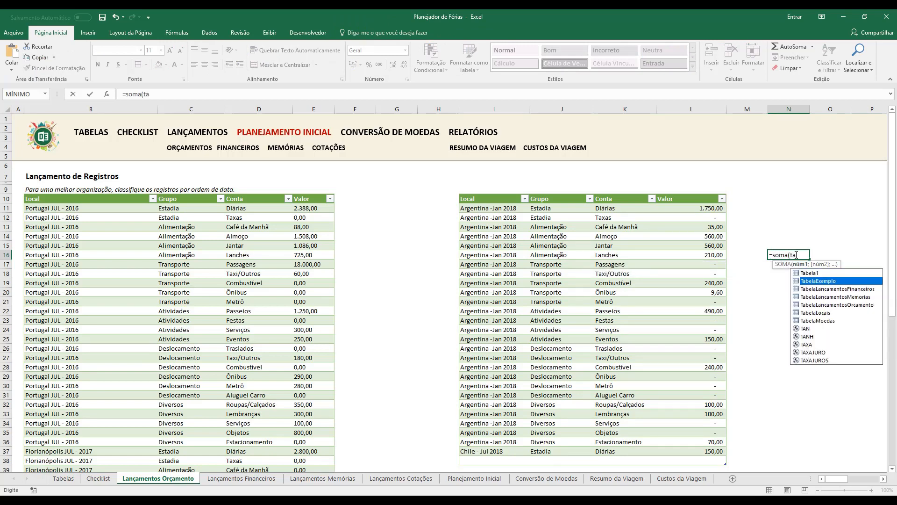
key(Tab)
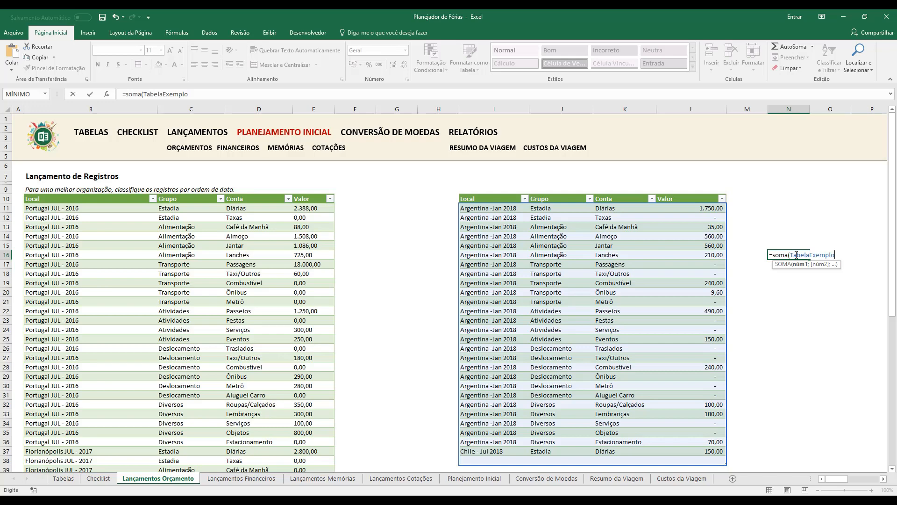
text([)
key(Down)
key(Down)
key(Down)
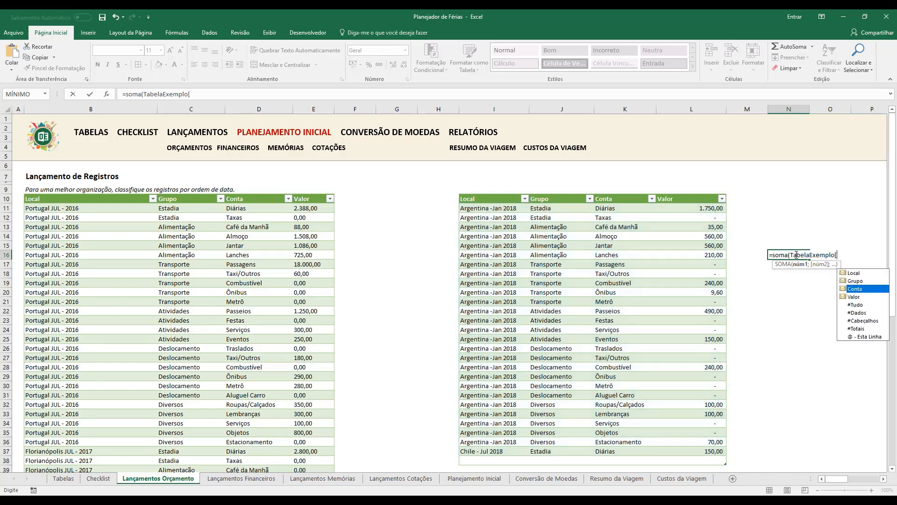
key(Tab)
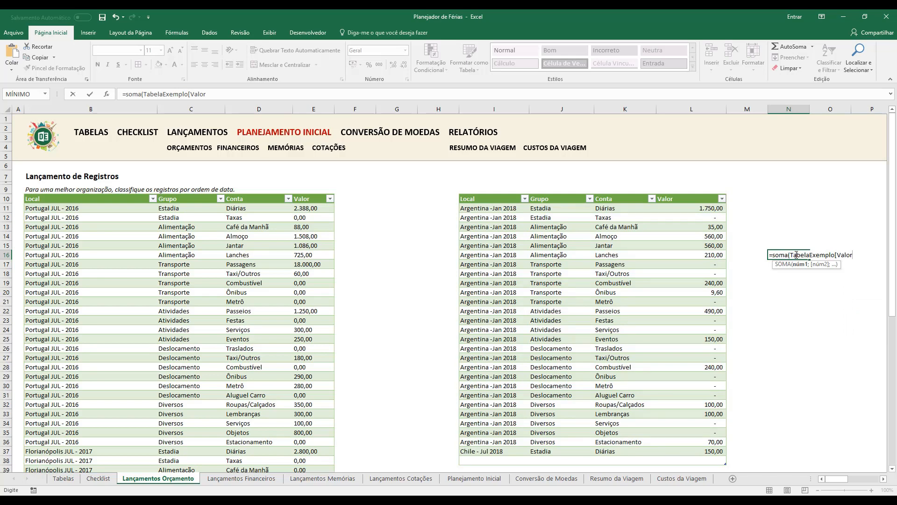
text(]))
key(Return)
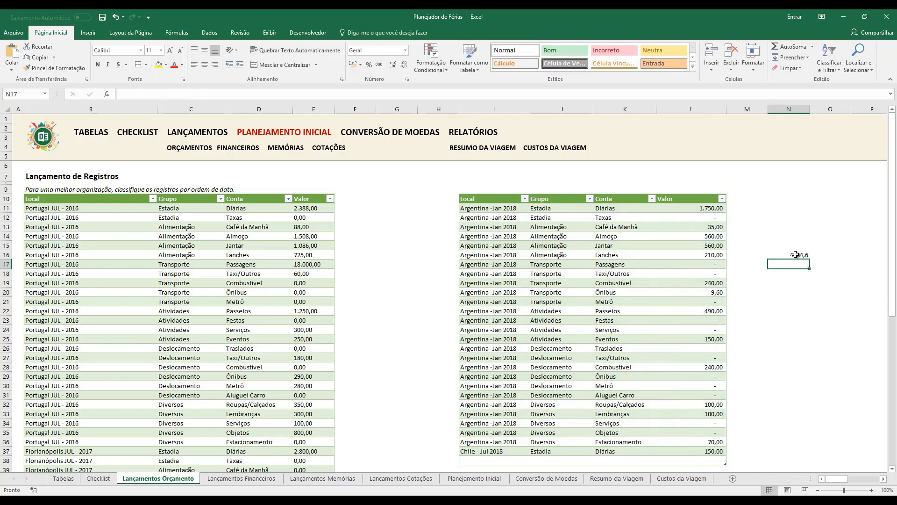
- Compare the formula result in N16 with the selection sum of L11:L37
click(797, 256)
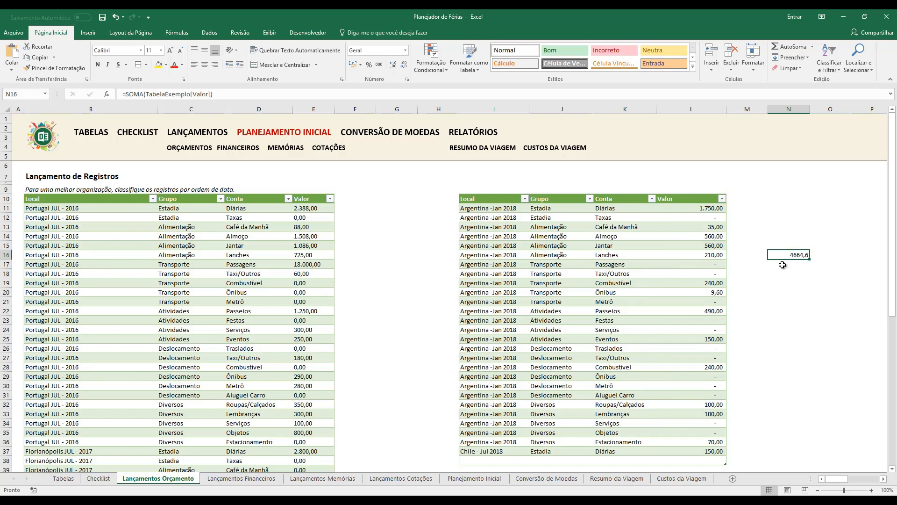
scroll(783, 265, down, 3)
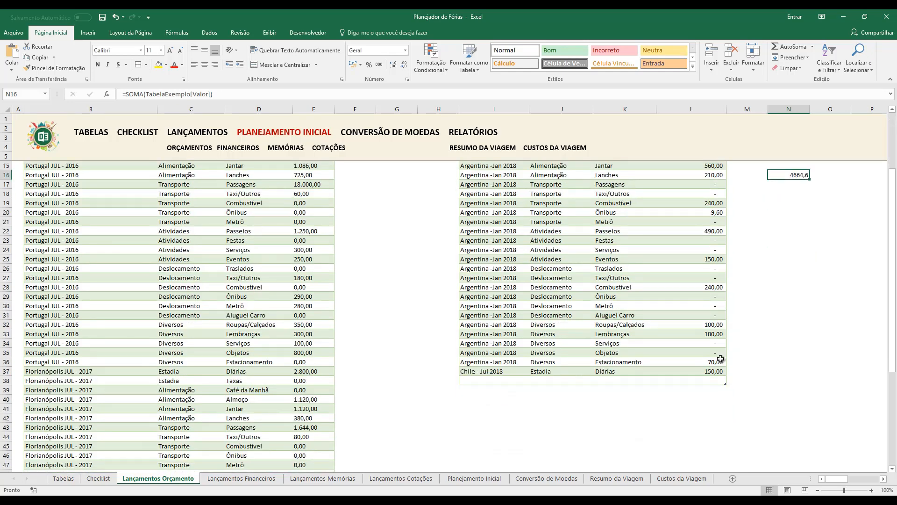
drag(714, 371, 710, 178)
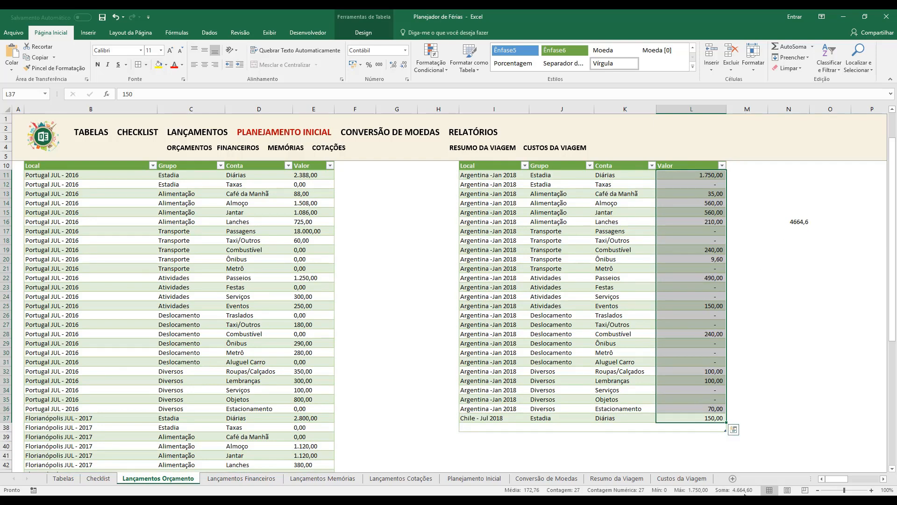
- Fill row 38 of the second table with Local "Chile - Jul 2018", Grupo "Estadia", Conta "Taxas" and Valor 200
click(480, 428)
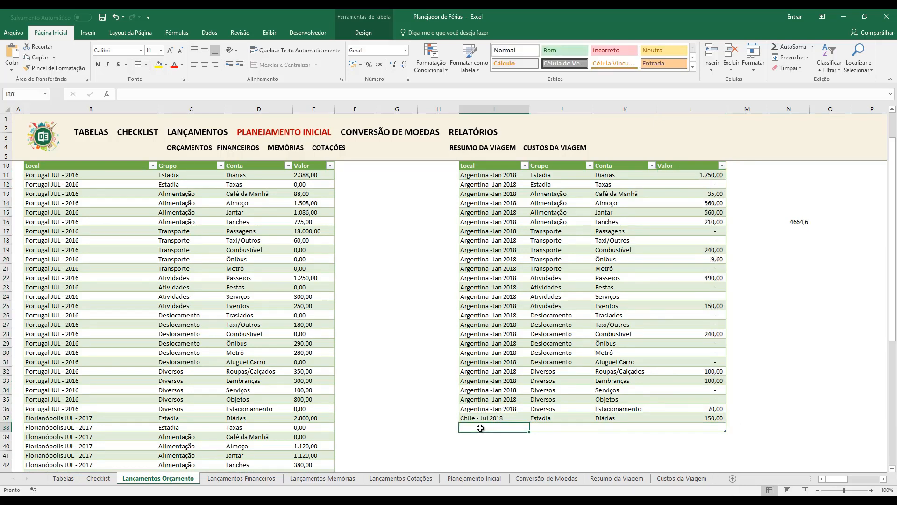
text(Chile - Jul 2018)
key(Tab)
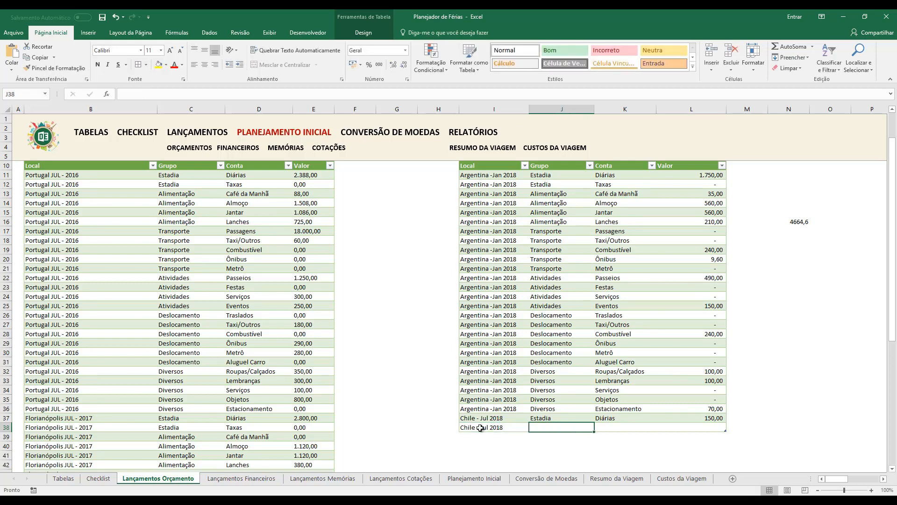
text(Estadia)
key(Tab)
text(T)
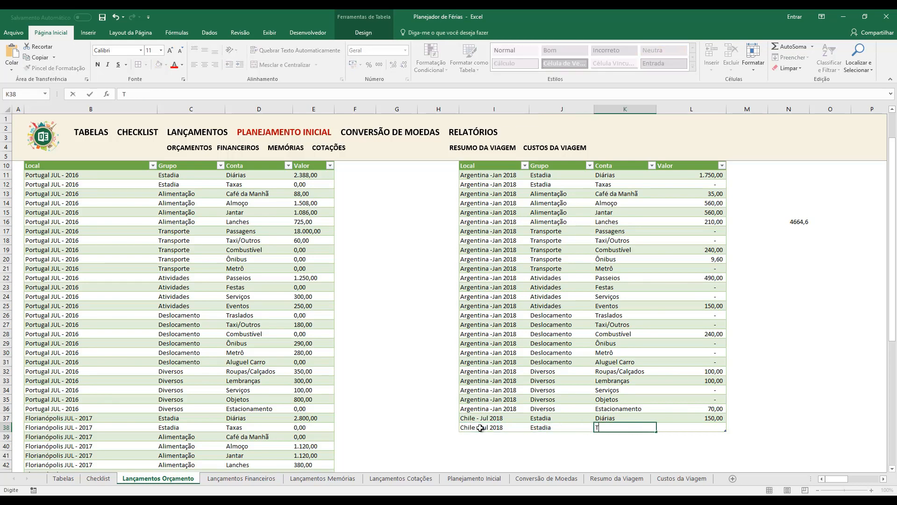
text(axas)
key(Tab)
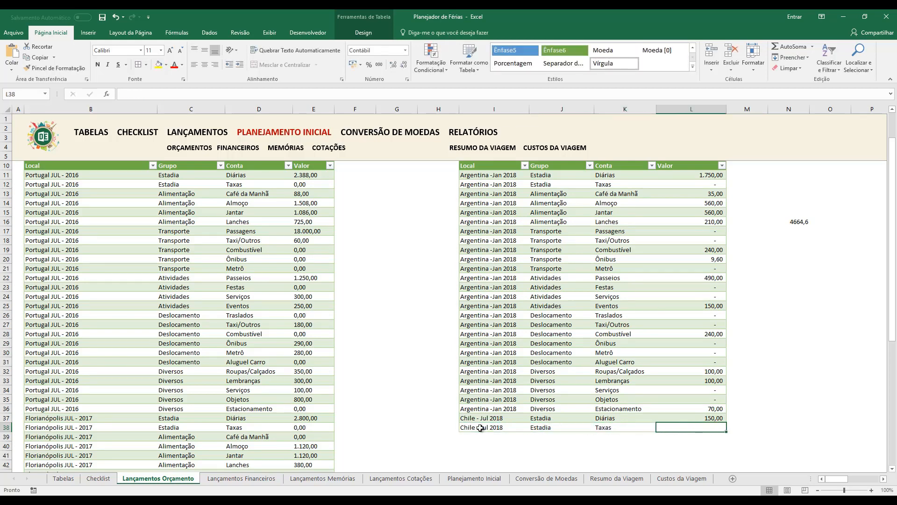
text(200)
key(Up)
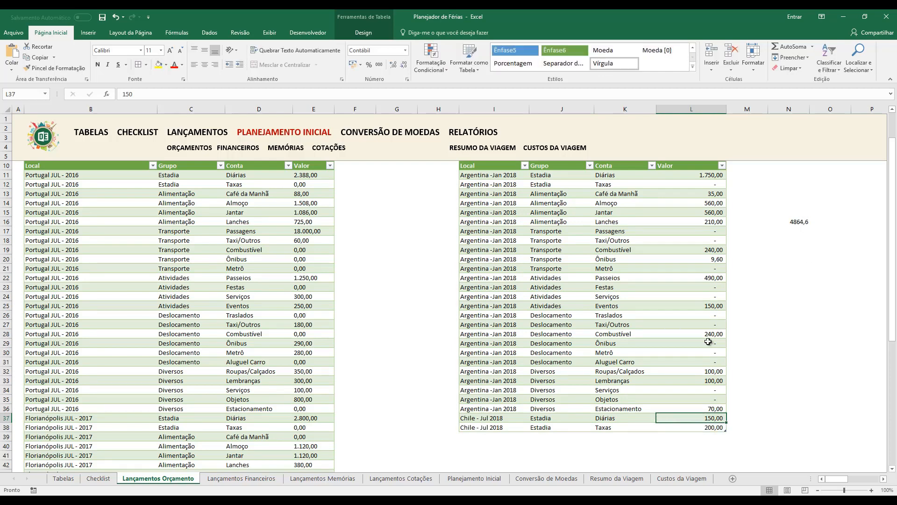
- Add table row 39 with Local "Chile - Jul 2018", Grupo "Alimentação", Conta "Café da Manhã" and Valor 150
click(685, 428)
key(Tab)
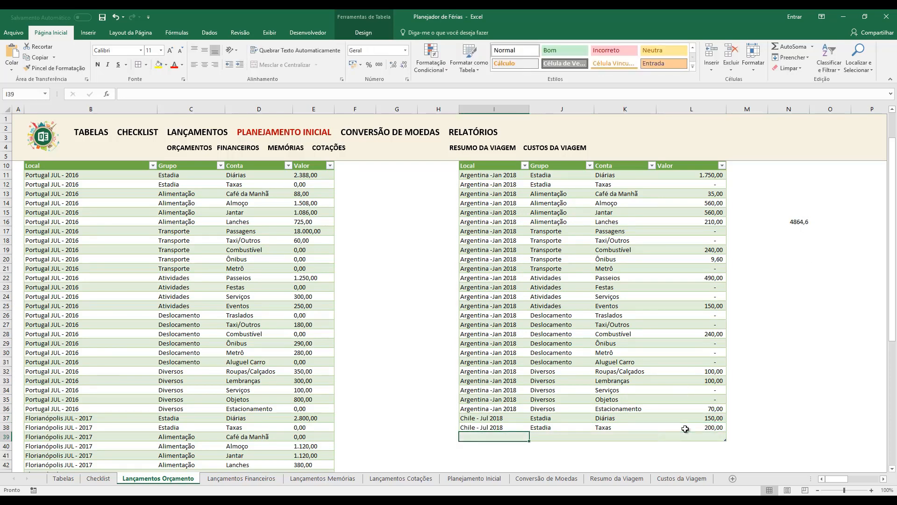
key(ctrl+c)
text(Chile - Jul 2018)
key(Tab)
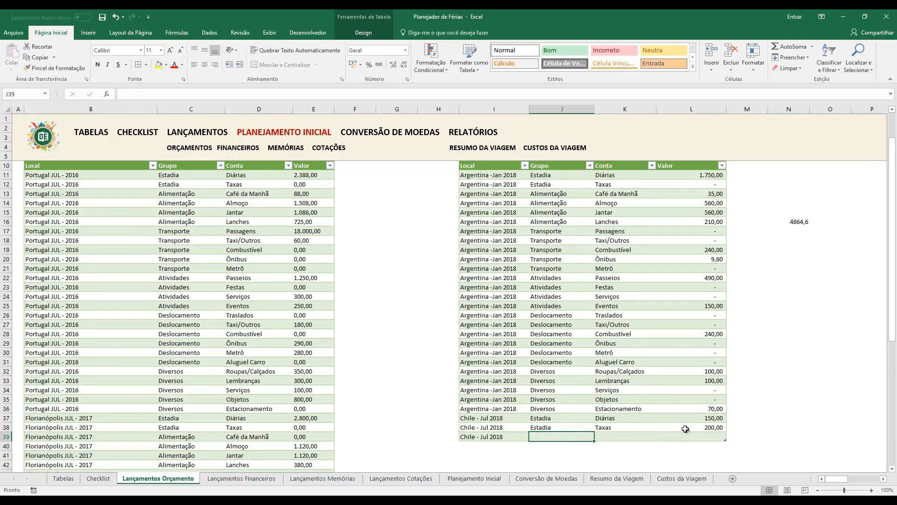
text(Alimentação)
key(Tab)
text(C)
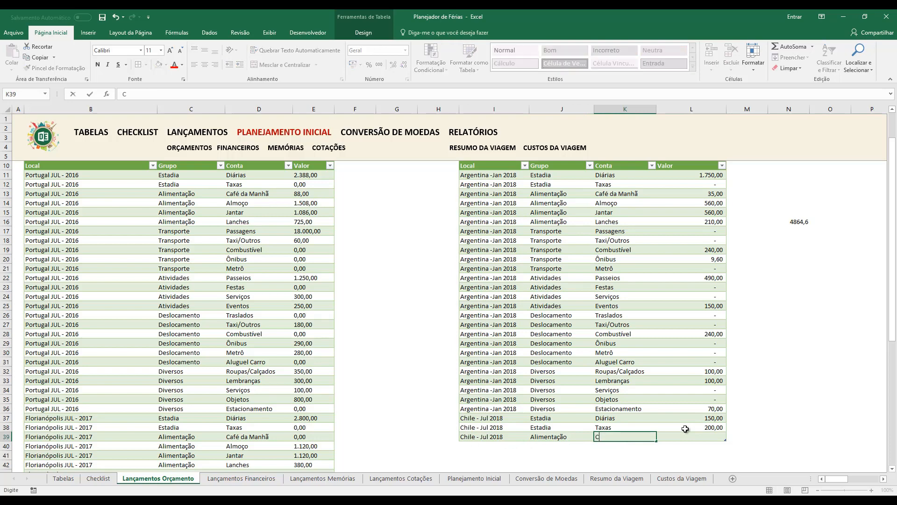
text(afé da Manhã)
key(Tab)
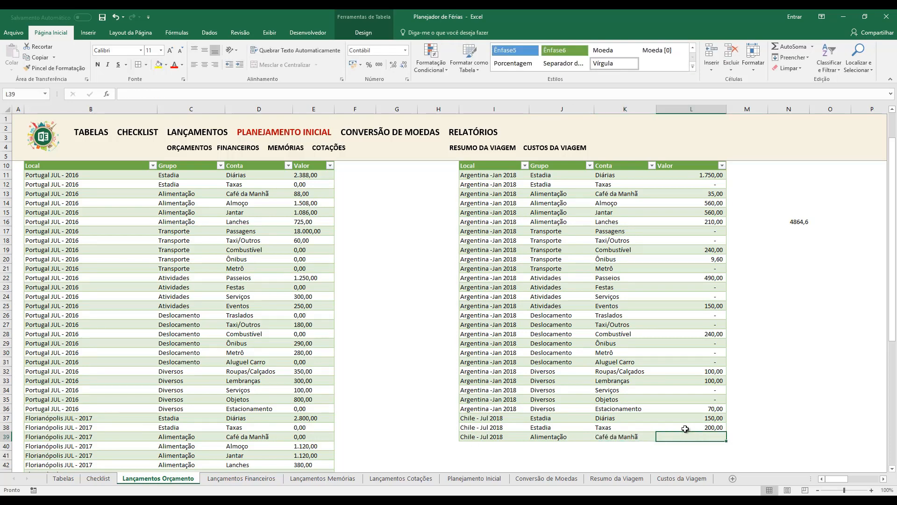
text(150)
click(685, 428)
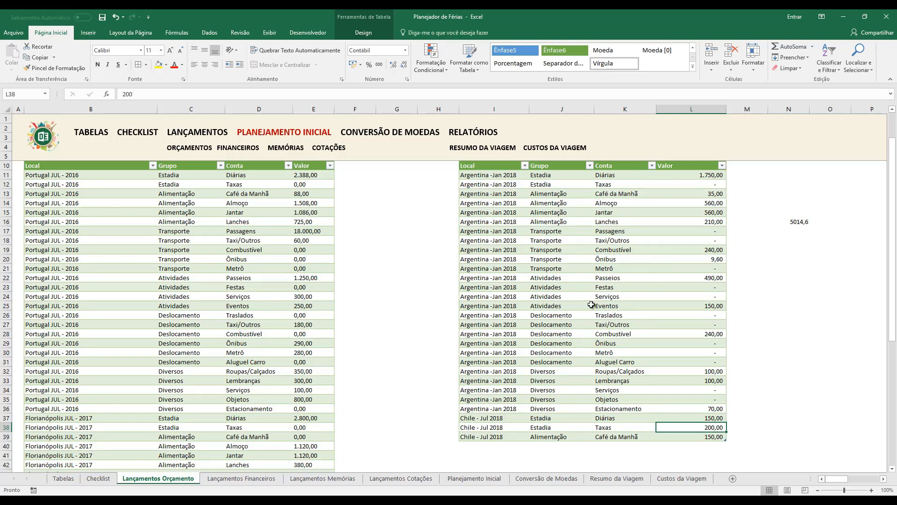
- Delete the SOMA formula from cell N16
click(793, 222)
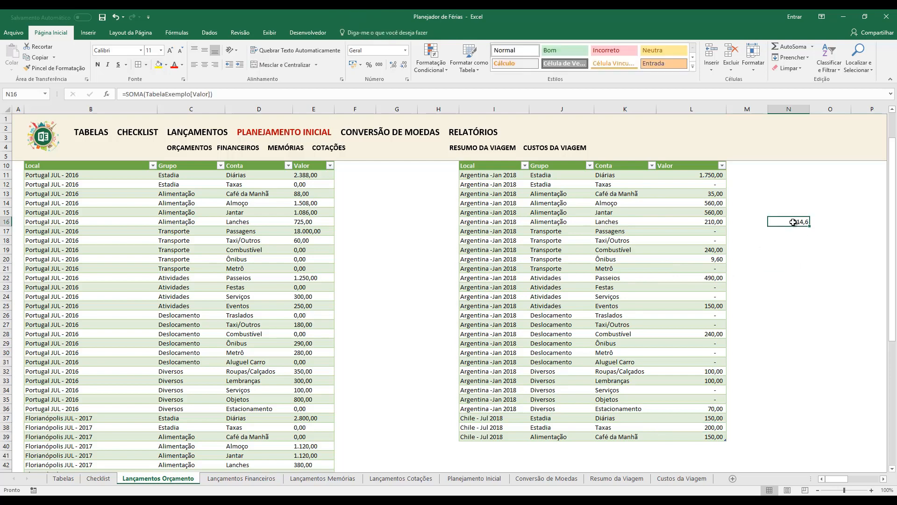
key(Delete)
scroll(793, 222, up, 2)
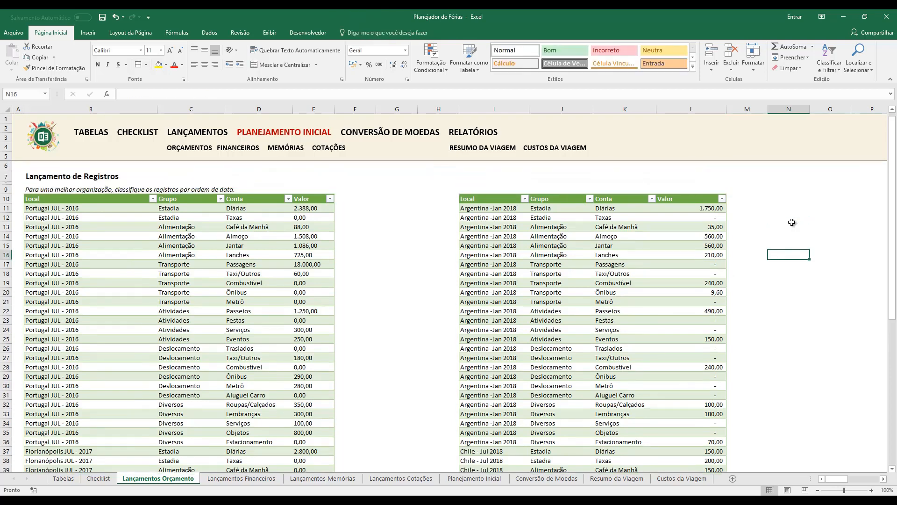
- Extend the second table with a new column headed "Coluna" in cell M10, beside Valor
click(741, 196)
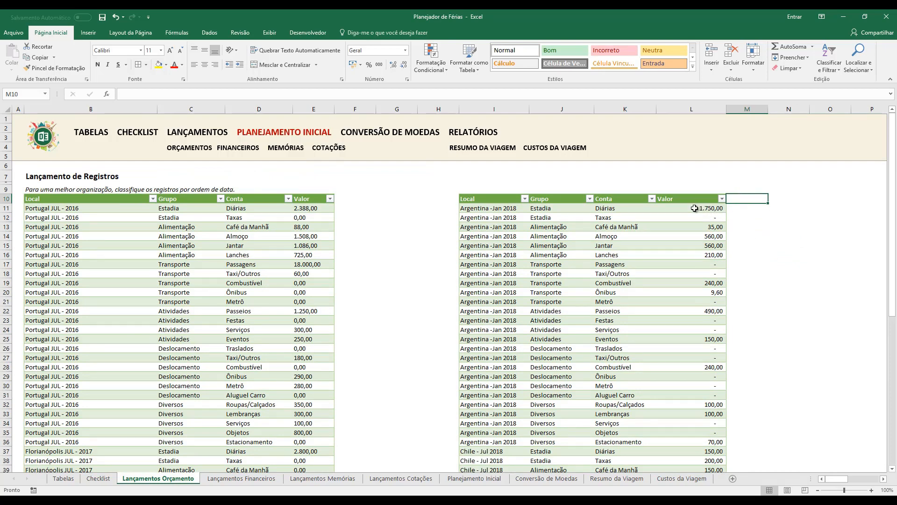
text(Clouna)
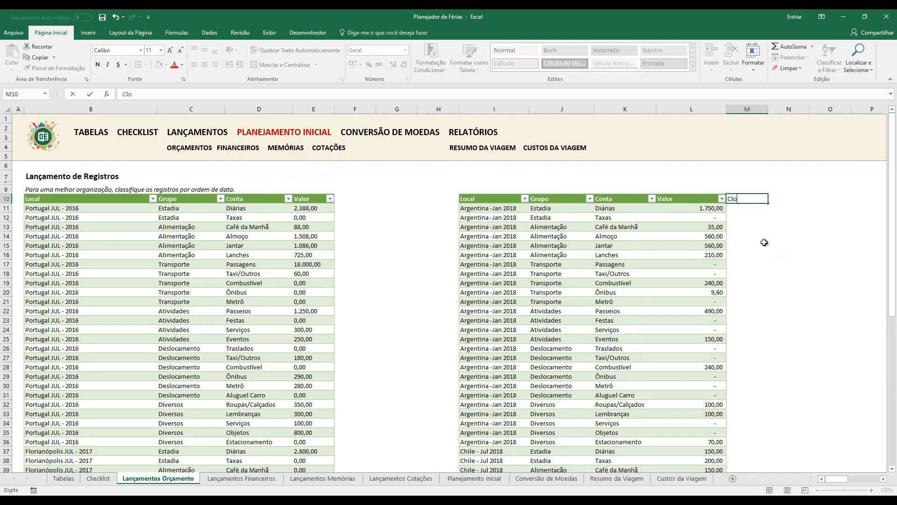
key(BackSpace)
key(BackSpace)
key(BackSpace)
key(BackSpace)
key(BackSpace)
text(oluna)
key(Return)
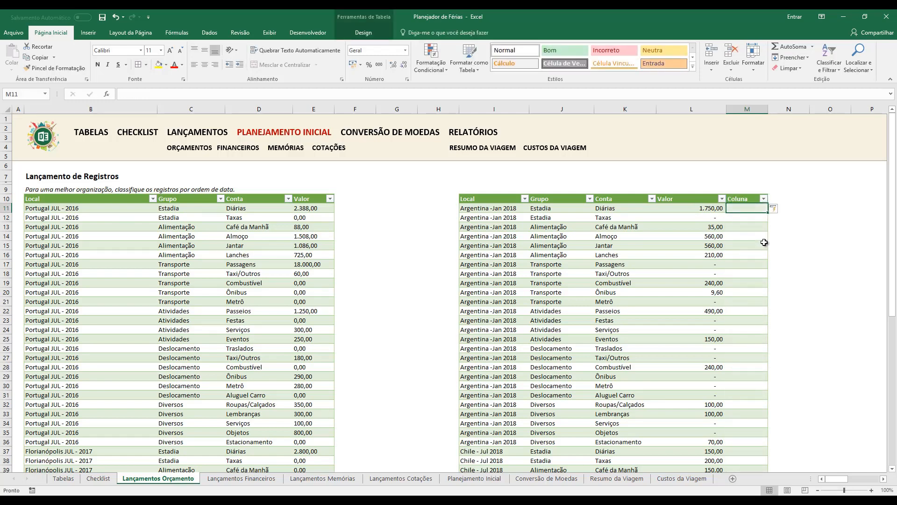
- Fill the Coluna column with each row's Valor divided by three, entering =L11/3 in M11
text(=)
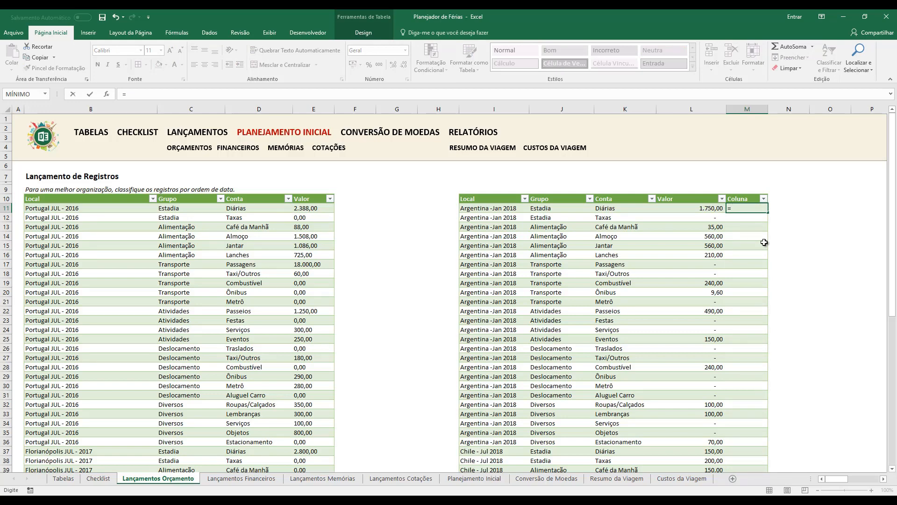
text(I11)
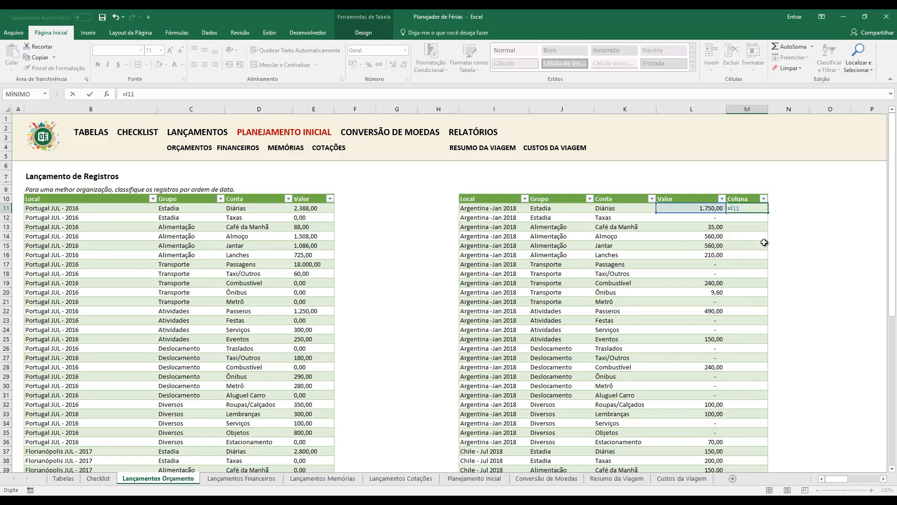
text(/3)
key(Return)
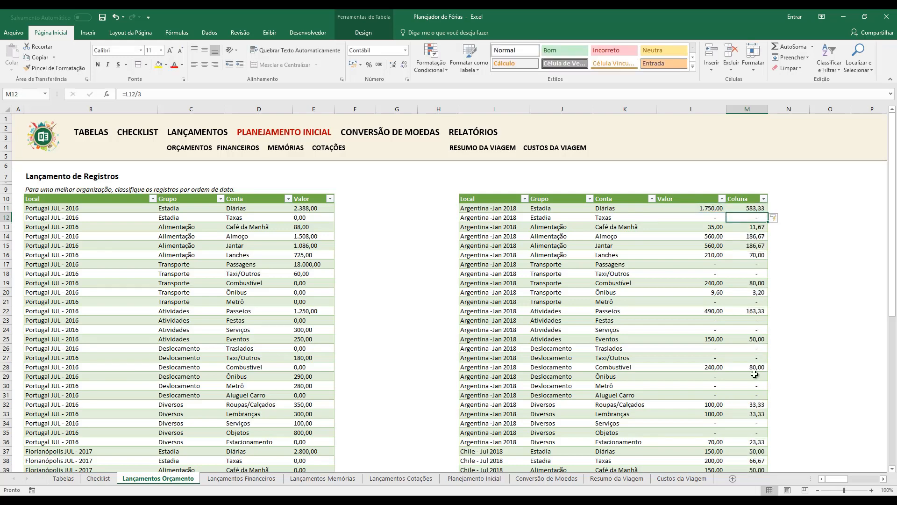
- Examine how tables are used on the Tabelas, Checklist, Lançamentos Orçamento, Lançamentos Financeiros, Lançamentos Memórias and Lançamentos Cotações sheets
click(66, 478)
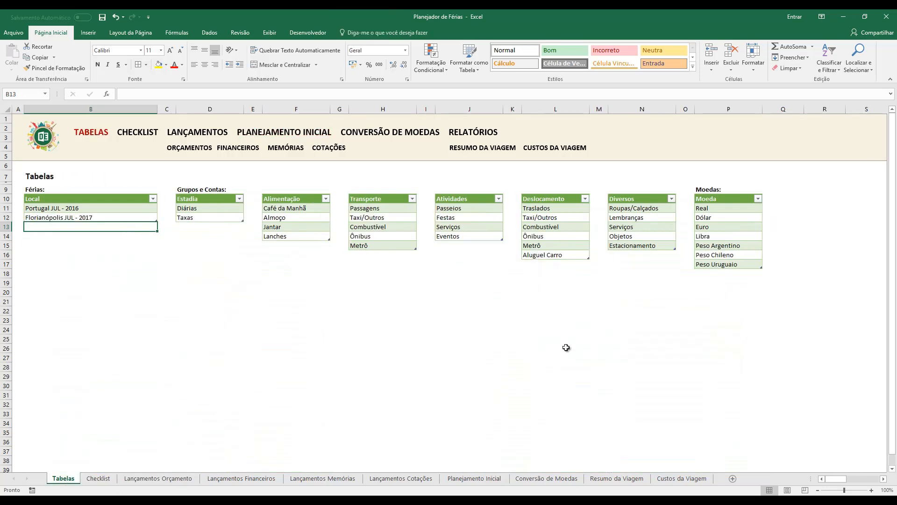
click(98, 477)
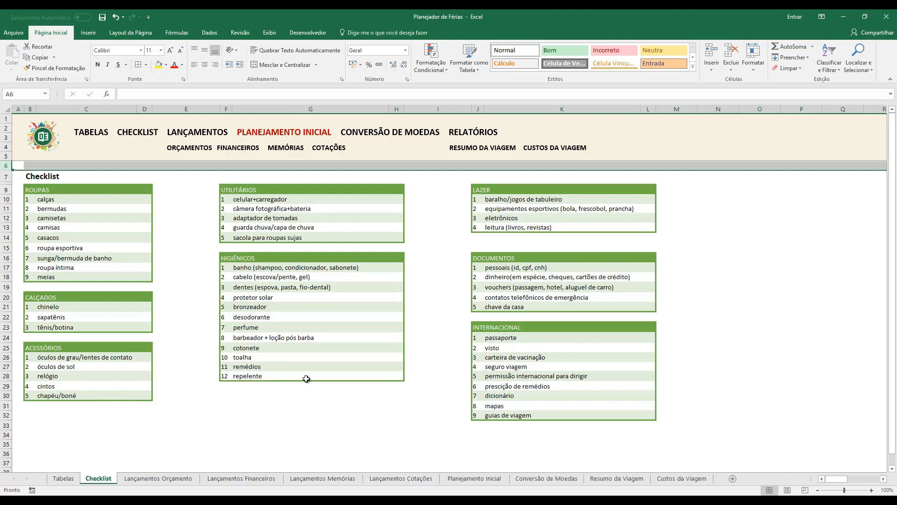
click(63, 478)
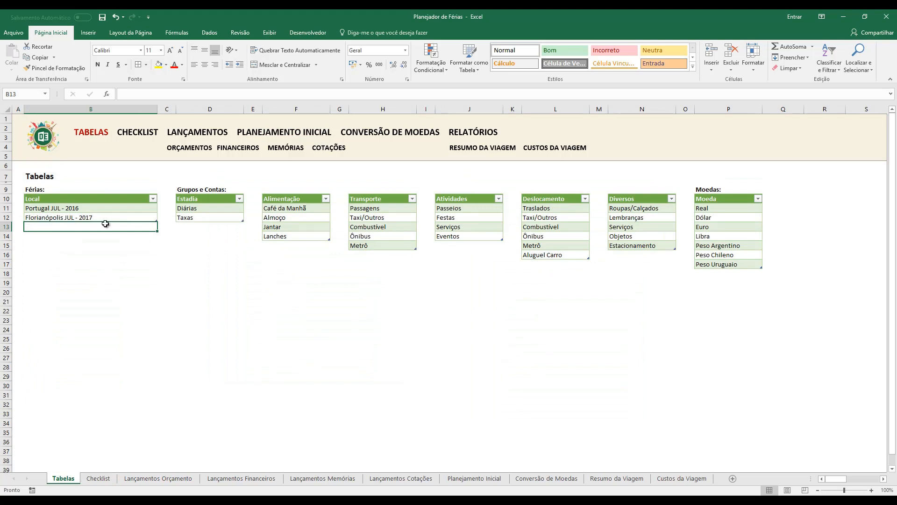
click(158, 478)
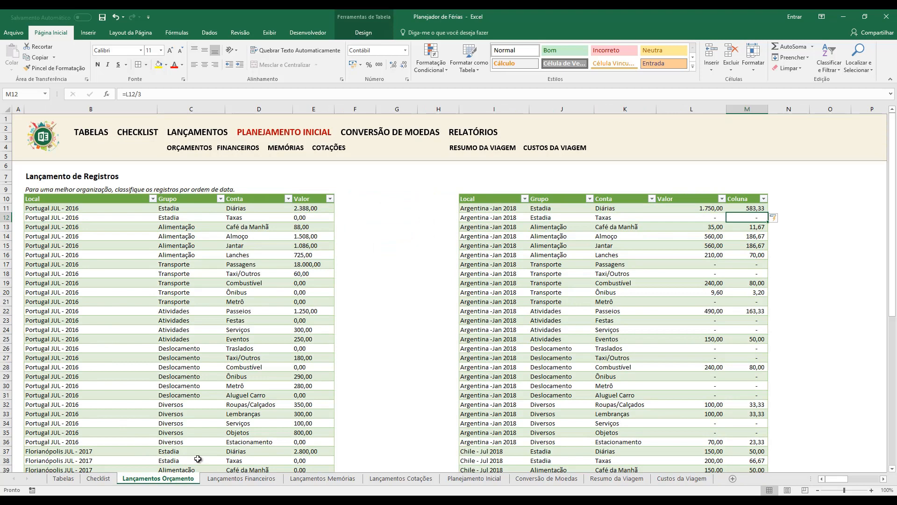
click(241, 478)
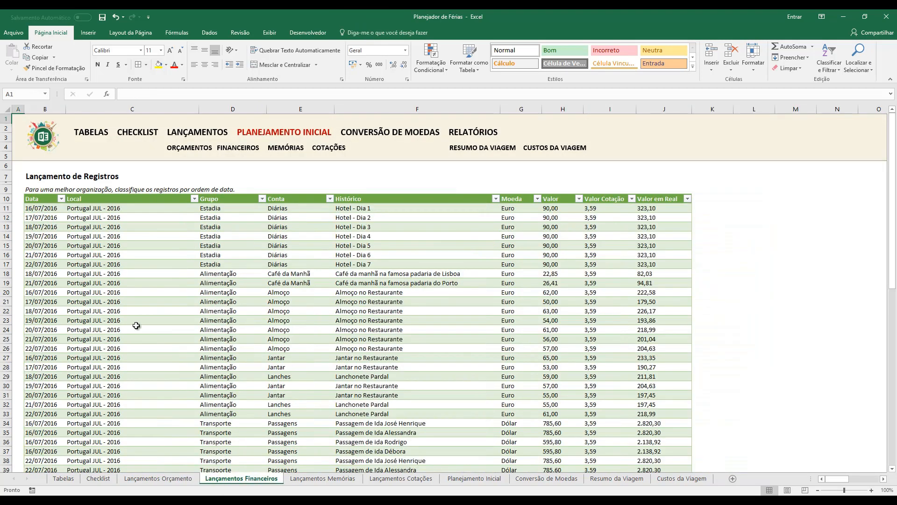
click(322, 478)
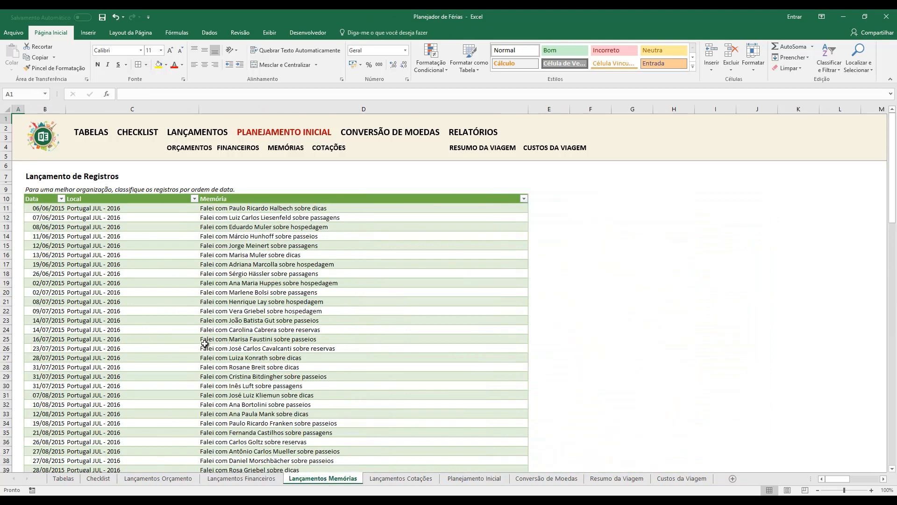
click(401, 478)
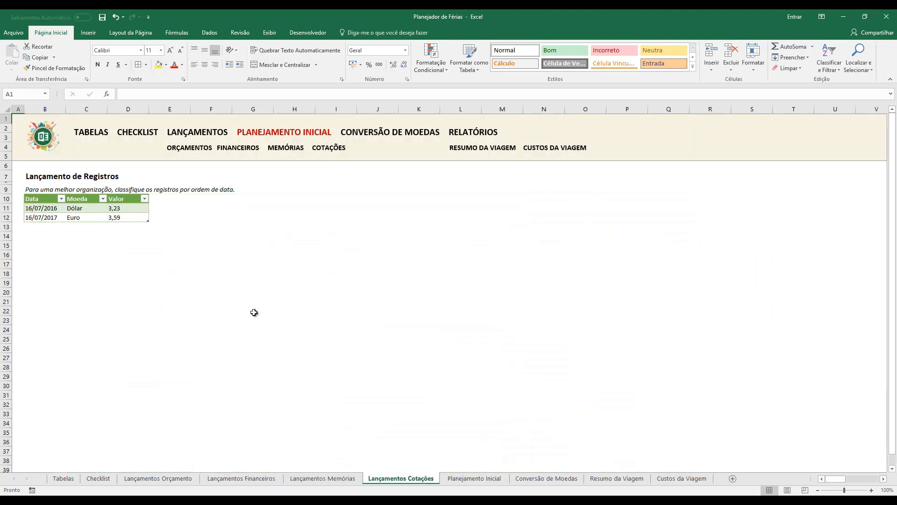